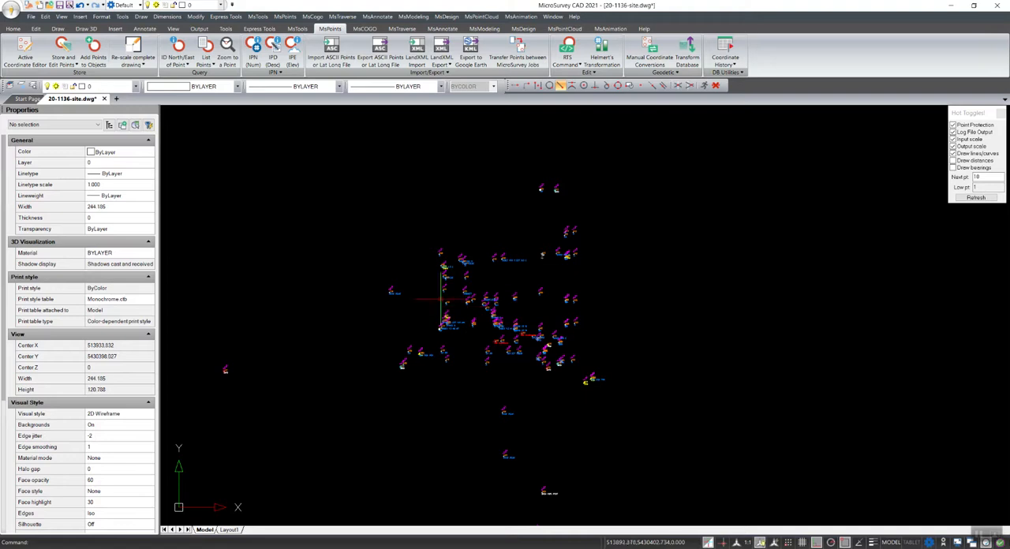
Open the model's print settings, assign the Monochrome.ctb print style table to all layouts, and preview the print
middle_click_drag(516, 381, 526, 379)
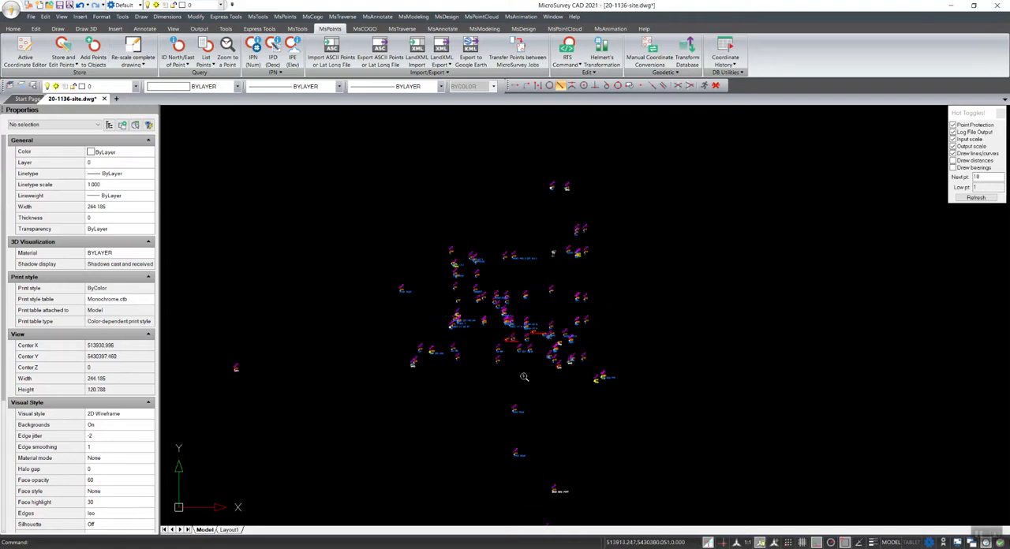
left_click(11, 10)
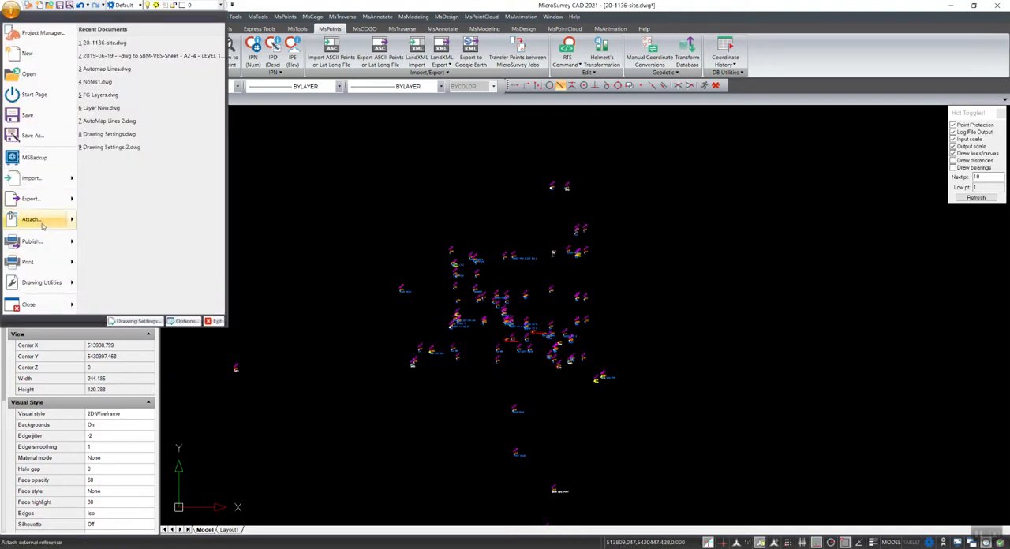
left_click(28, 261)
left_click_drag(488, 148, 534, 151)
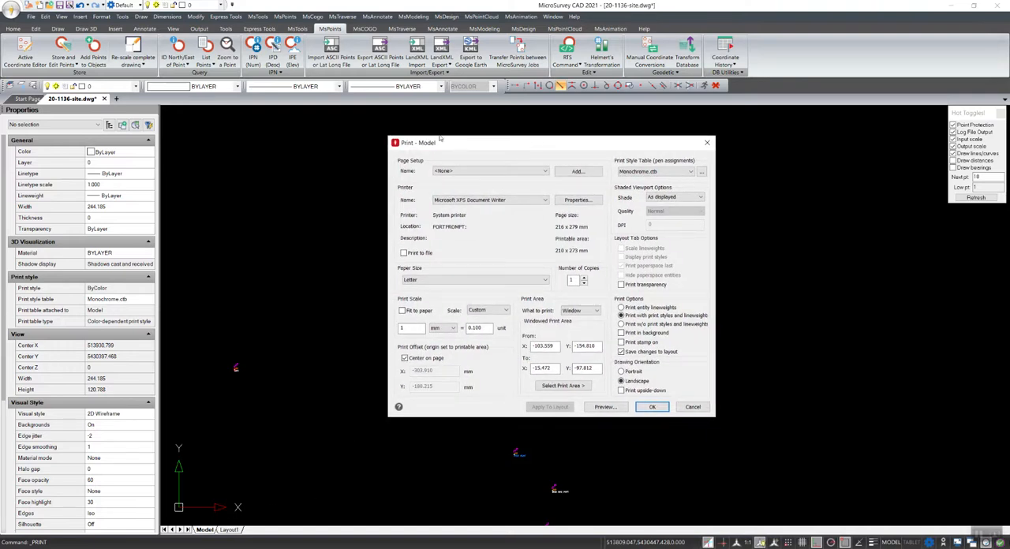
left_click(675, 175)
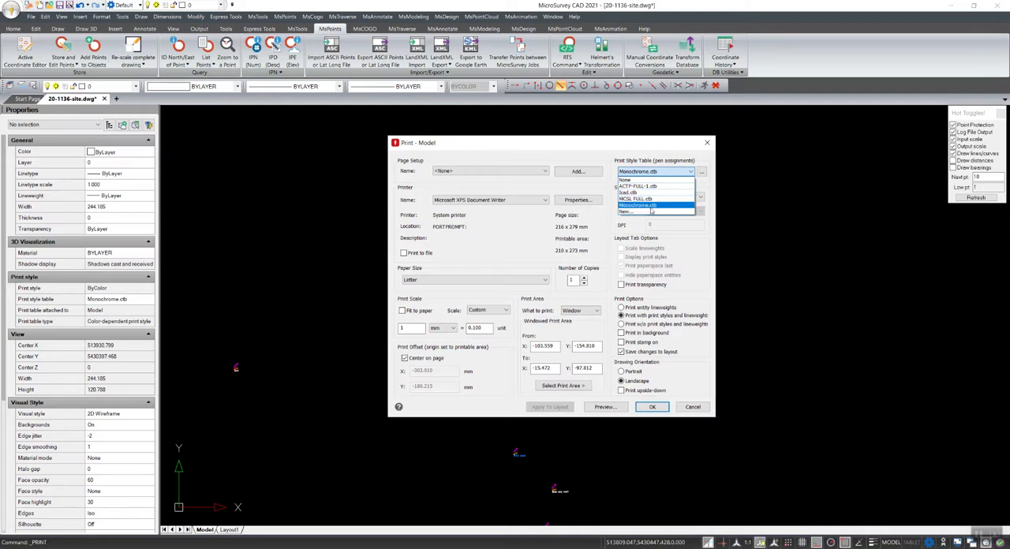
left_click(651, 207)
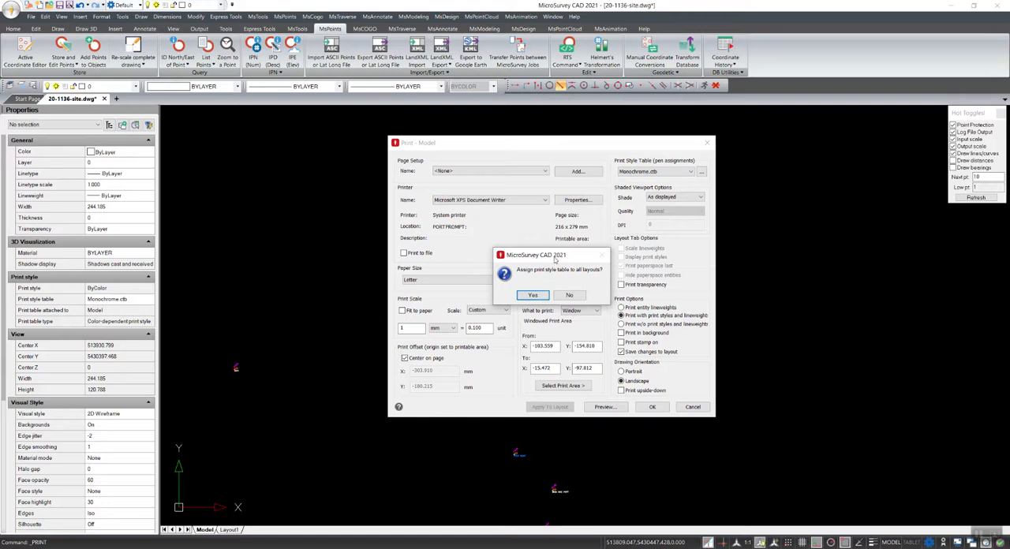
left_click(535, 294)
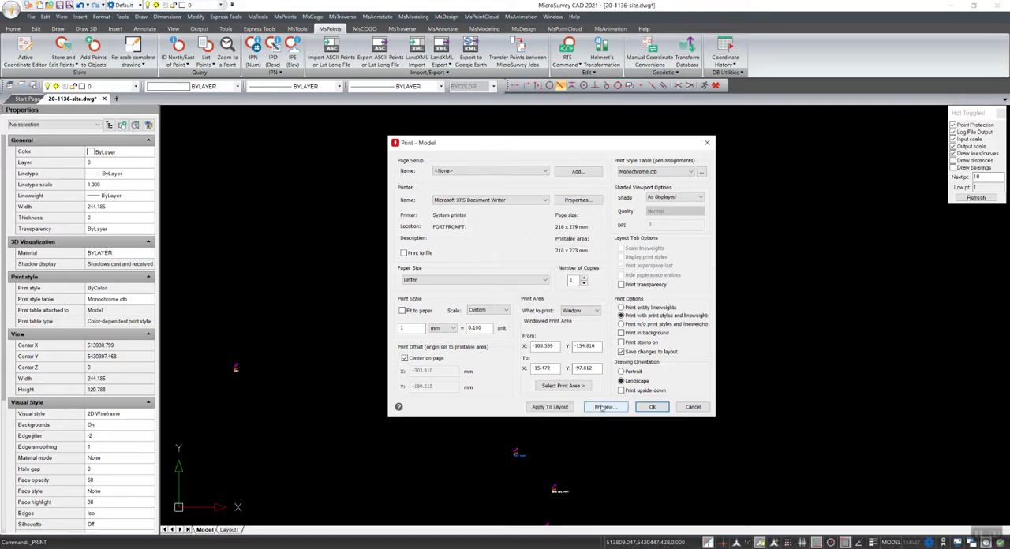
left_click(603, 407)
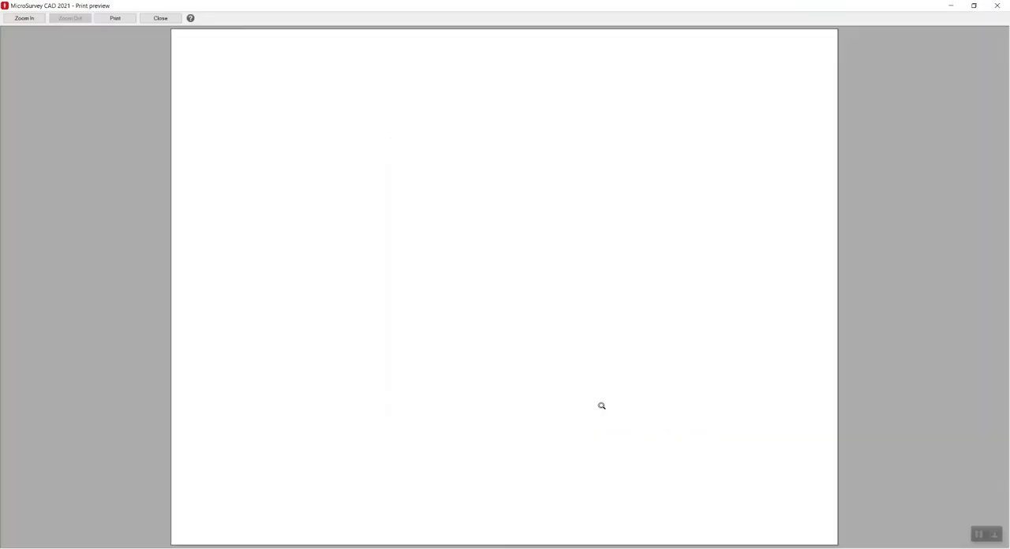
left_click(161, 18)
Define the print area as a window around the main cluster of survey points and fit it to the paper
left_click(518, 383)
left_click(288, 149)
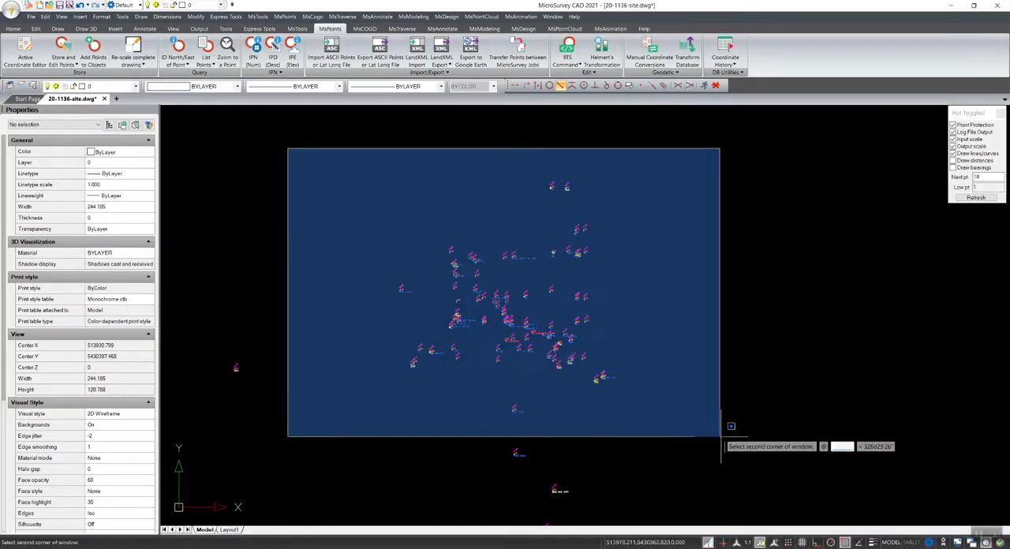
left_click(747, 429)
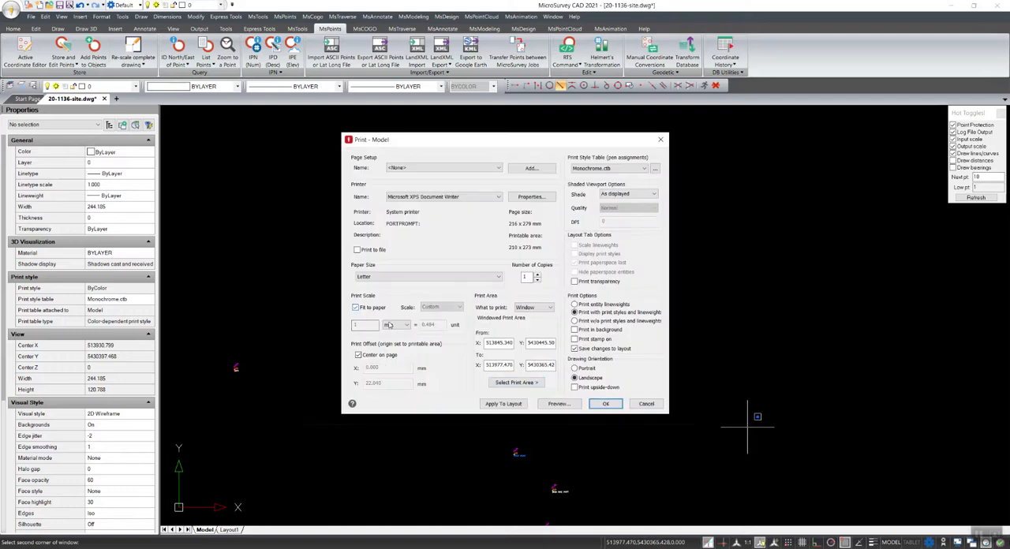
Preview the print with Monochrome.ctb and inspect the survey points and their labels up close
left_click(558, 404)
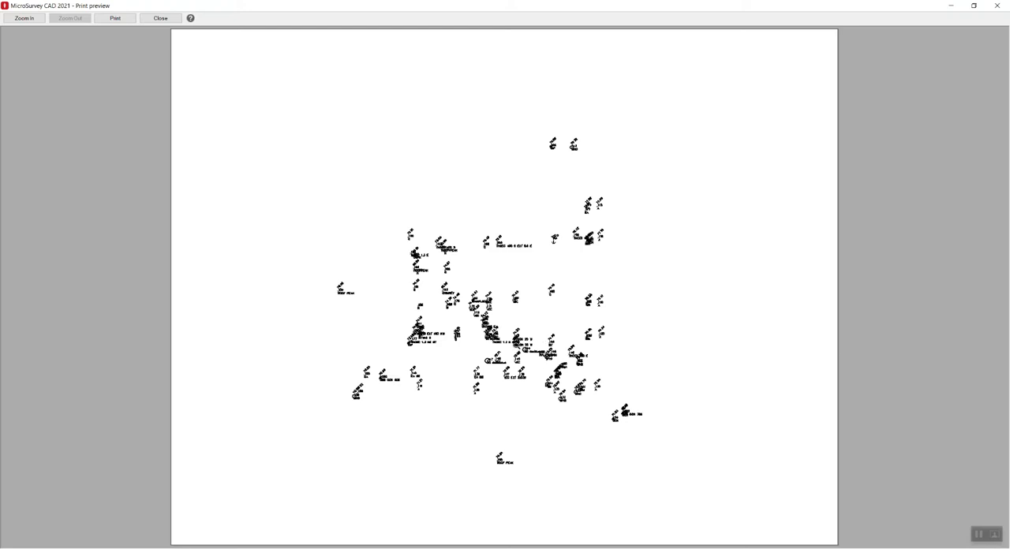
left_click(503, 342)
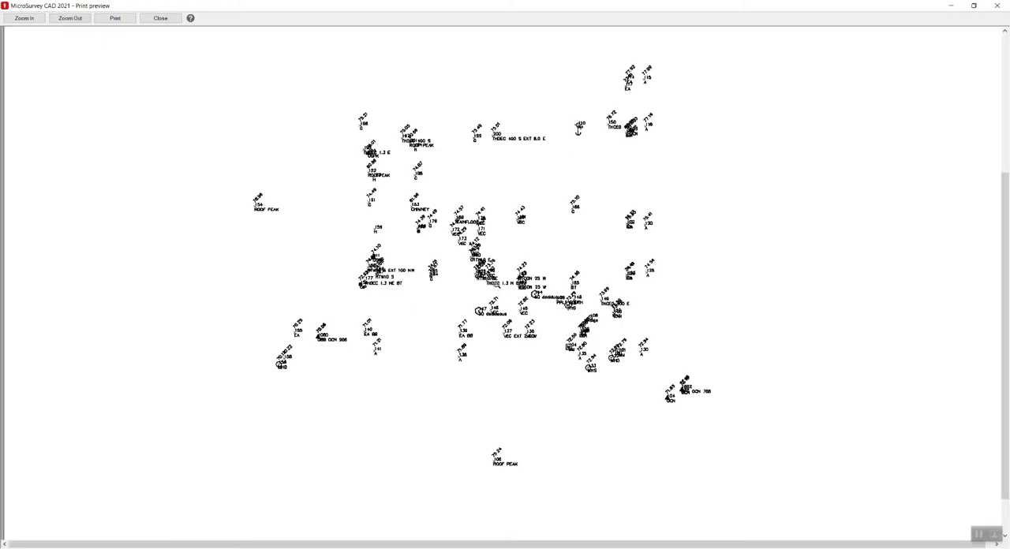
left_click(495, 287)
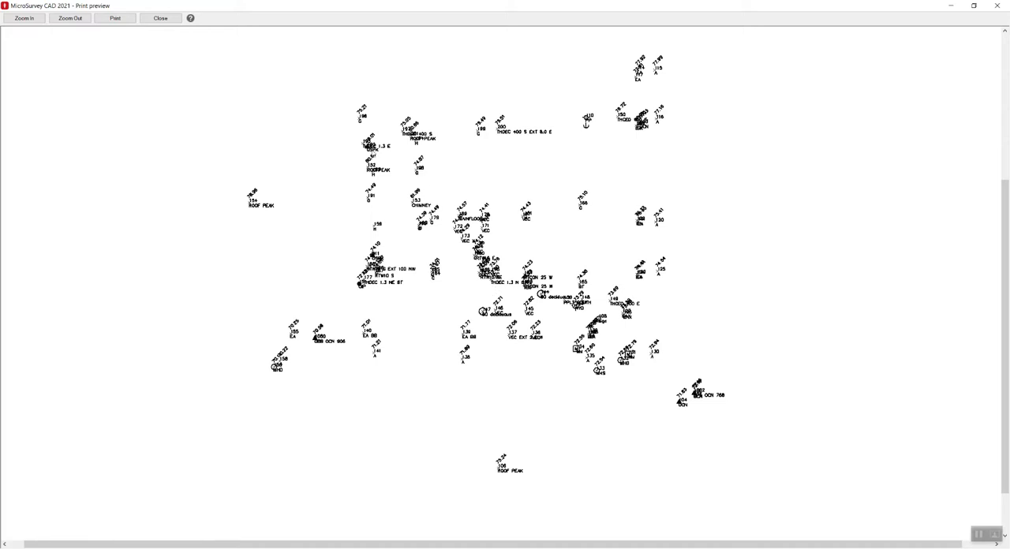
left_click(164, 18)
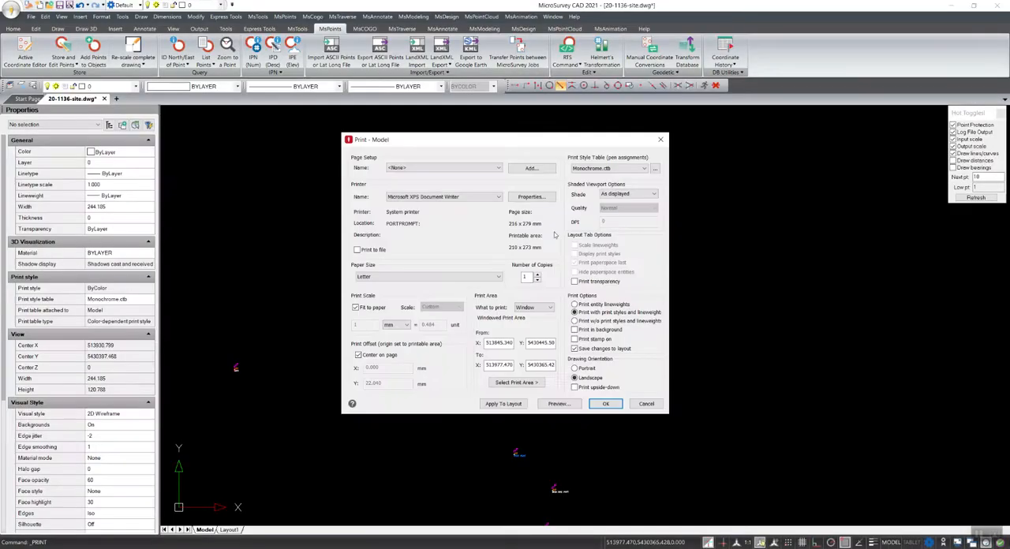
Assign the Icad.ctb print style table to all layouts and preview the print
left_click(608, 169)
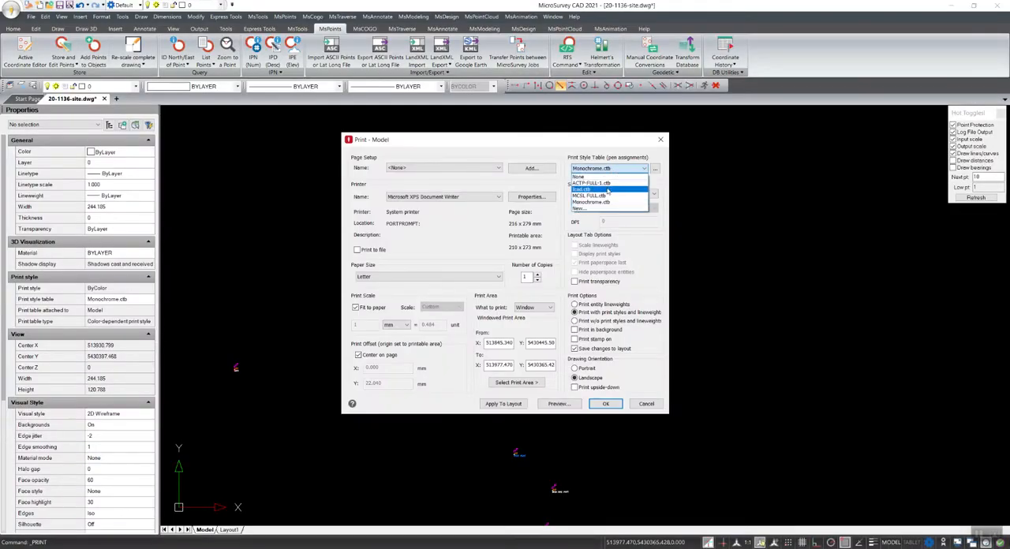
left_click(607, 190)
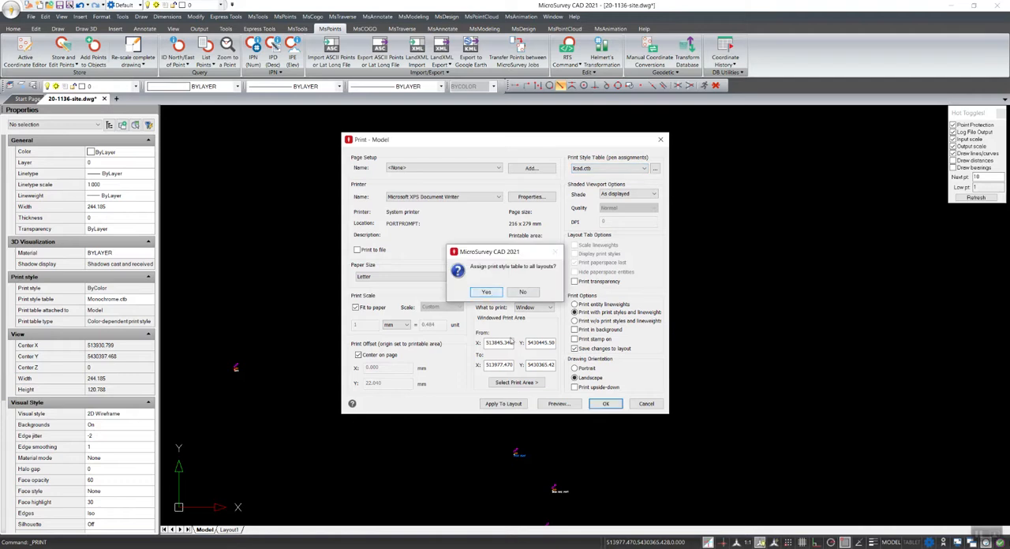
key("Return")
left_click(559, 403)
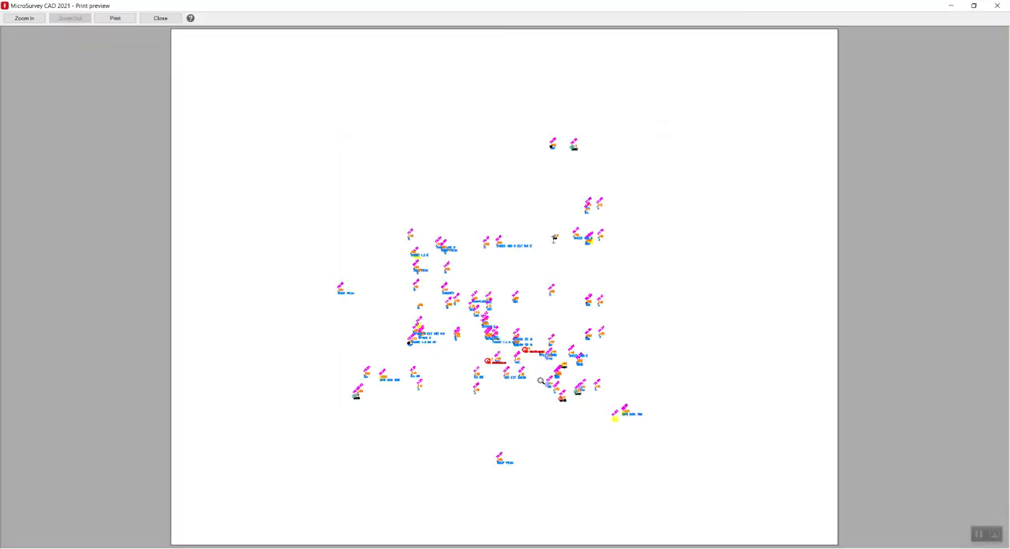
left_click(160, 18)
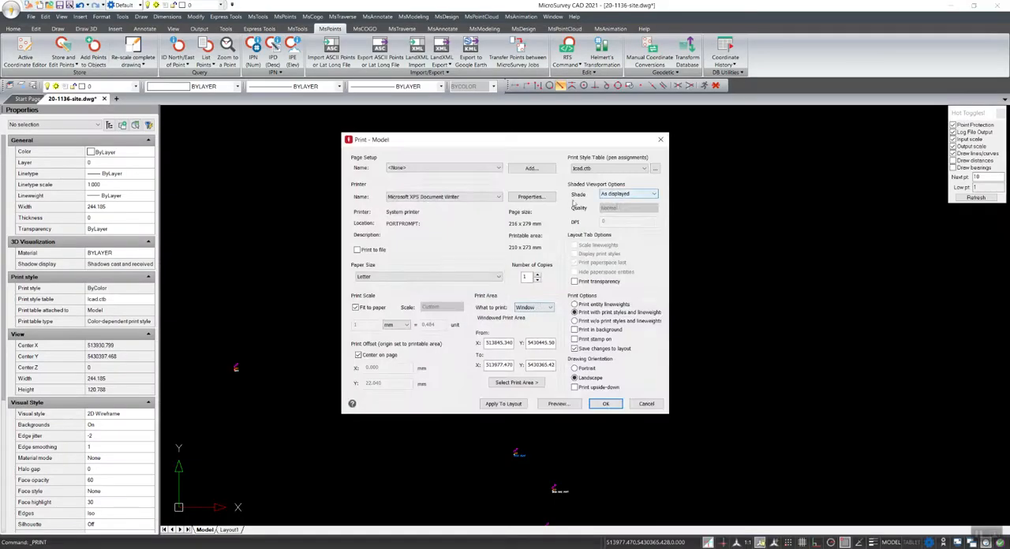
Select Monochrome.ctb as print style table without assigning it to all layouts, and open it in the Print Style Table Editor
left_click(636, 169)
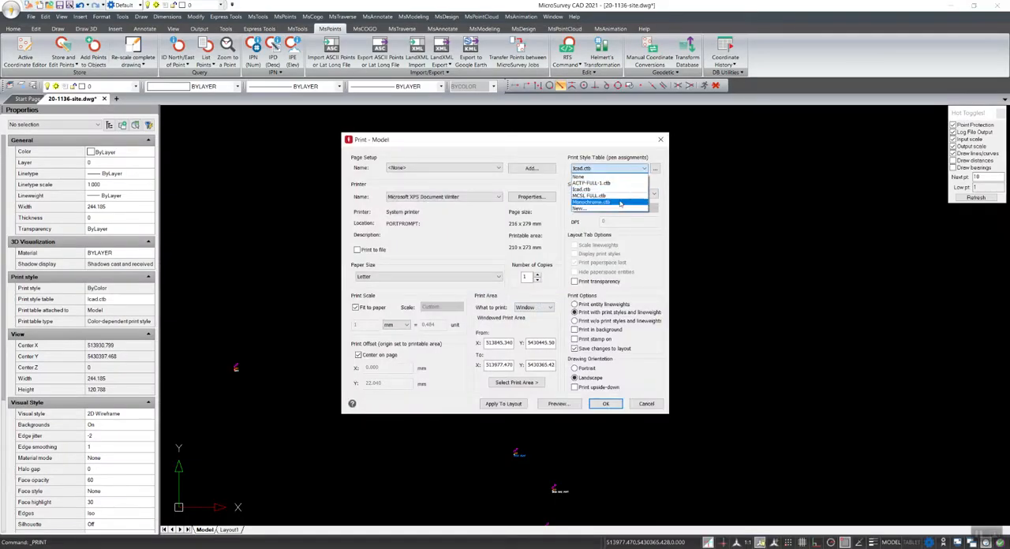
left_click(621, 204)
left_click(526, 293)
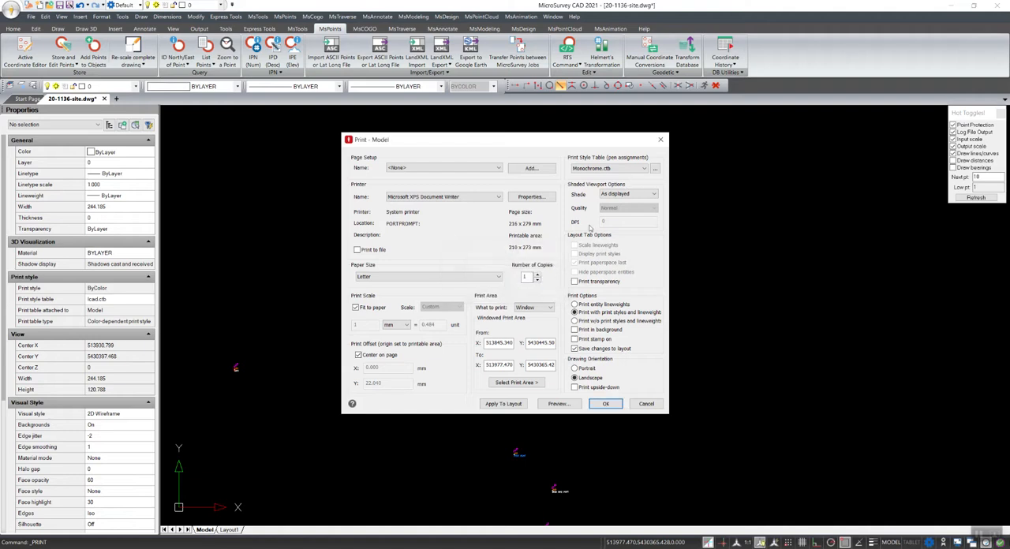
left_click(654, 170)
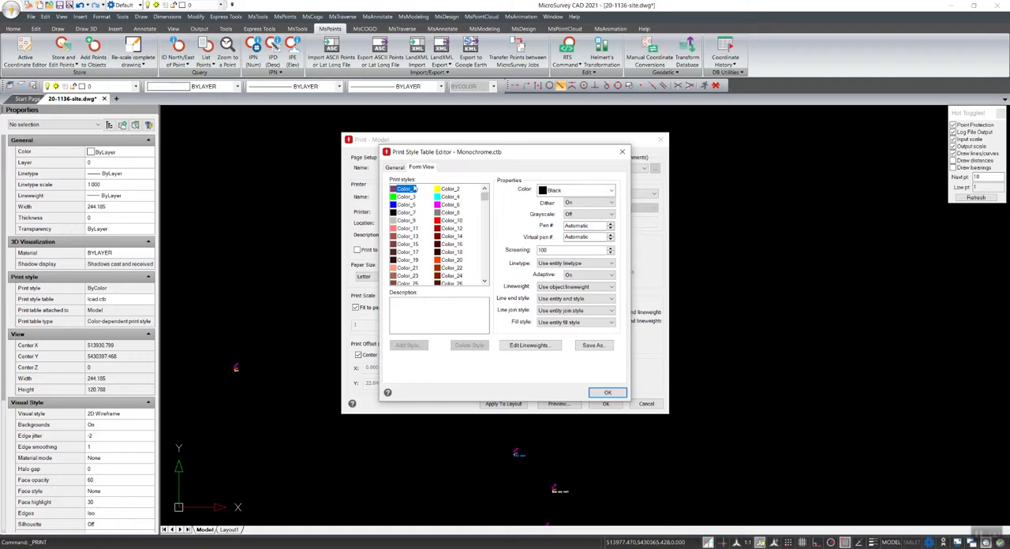
Examine the print properties of several color styles in Monochrome.ctb, including Color_1, Color_3, Color_11 and Color_16, and leave the print settings
scroll(455, 227, "down", 5)
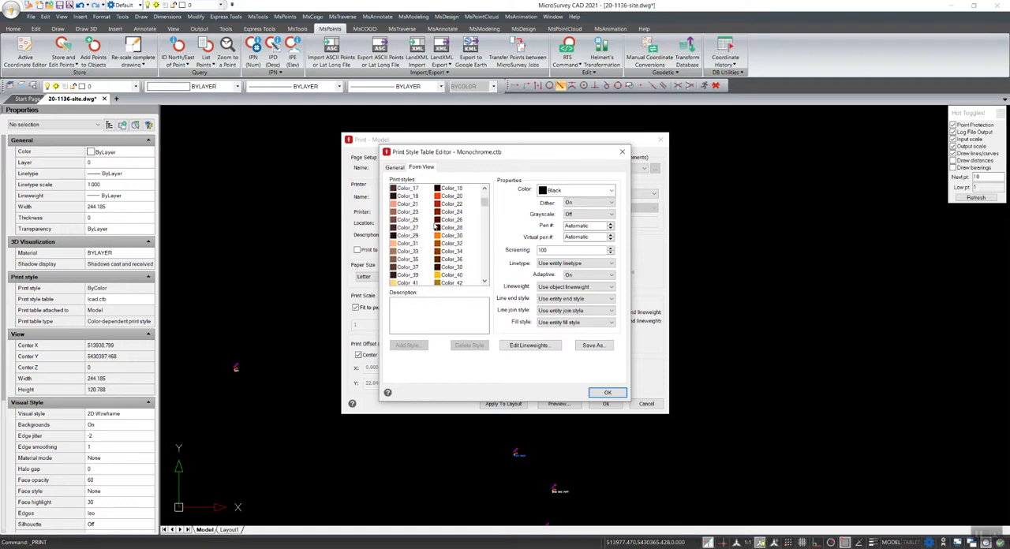
mouse_move(485, 208)
left_mouse_down()
mouse_move(482, 283)
mouse_move(476, 197)
left_mouse_up()
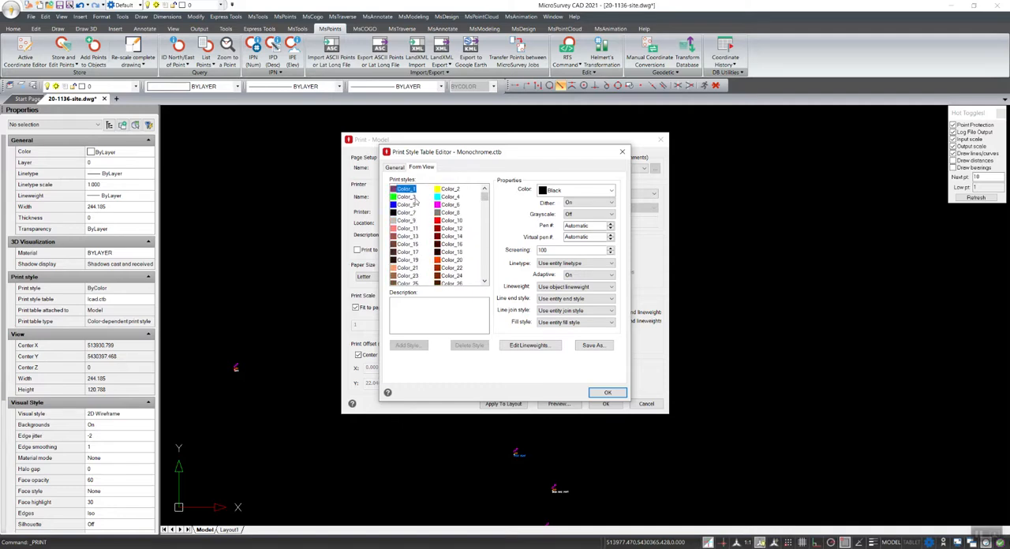
left_click(405, 244)
left_click(404, 189)
left_click(409, 196)
left_click(408, 189)
left_click(402, 199)
left_click(407, 230)
left_click(409, 253)
left_click(447, 244)
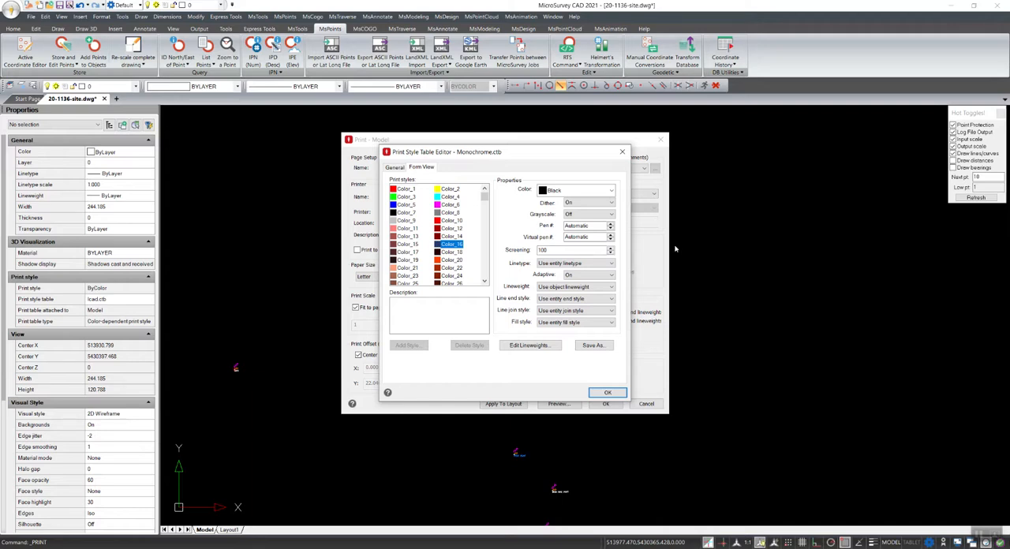
left_click(405, 190)
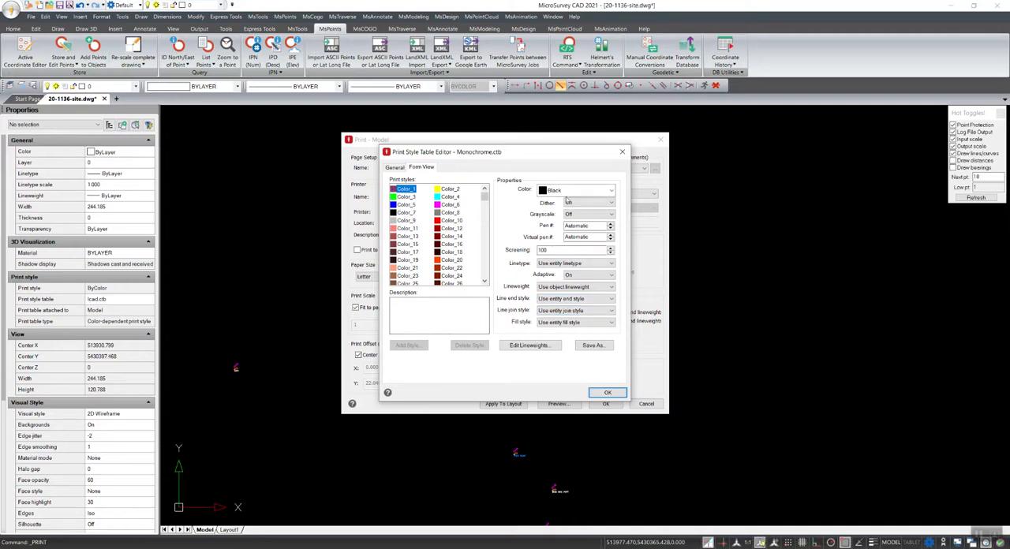
left_click(621, 151)
left_click(661, 140)
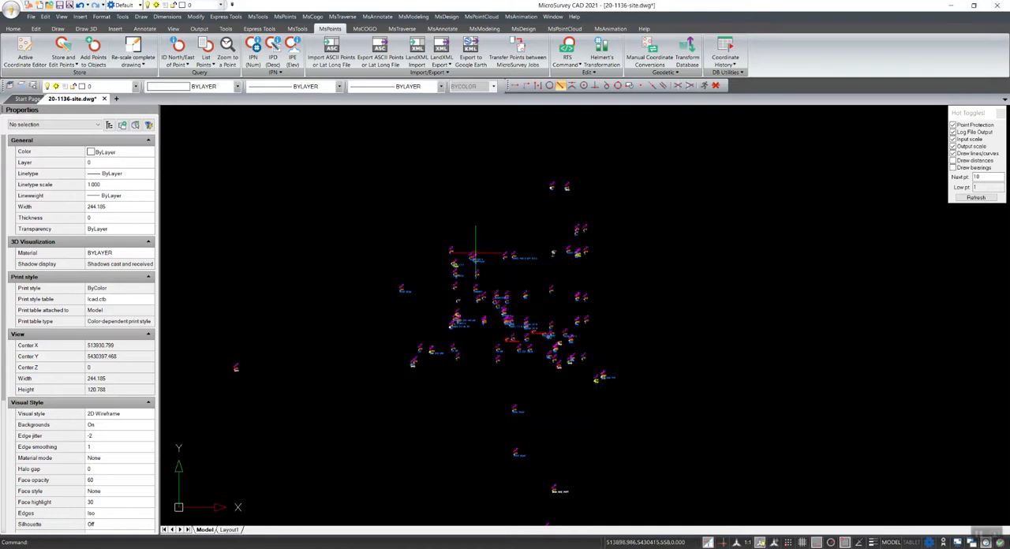
Draw a rectangle about 98.6 by 78.1 units around the main cluster of survey points
left_click(57, 29)
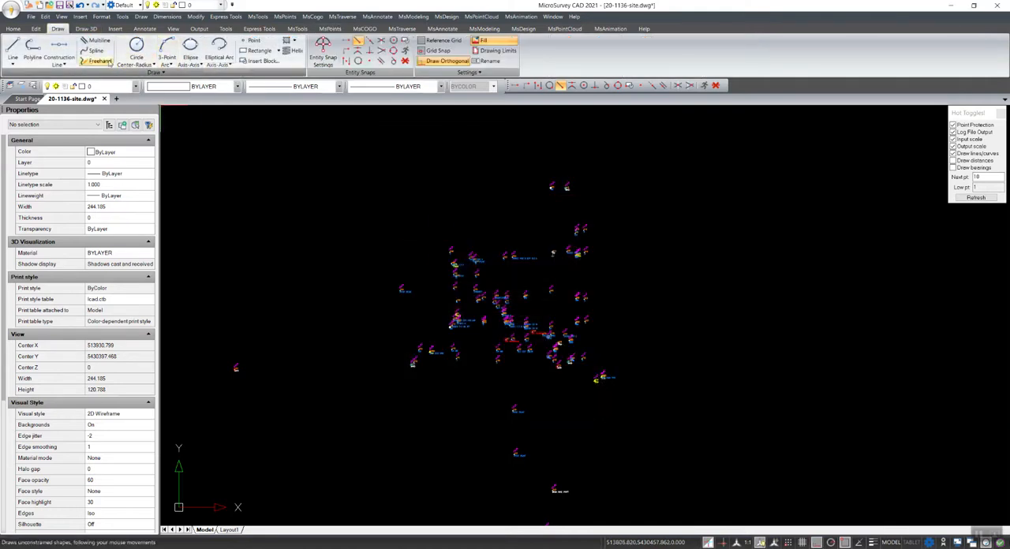
left_click(267, 116)
left_click(259, 51)
left_click(338, 155)
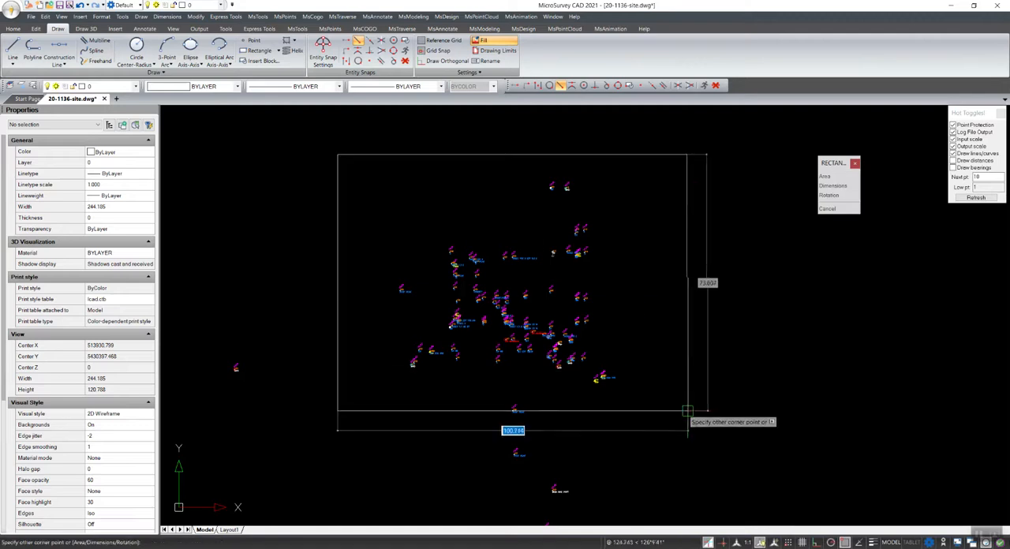
left_click(680, 427)
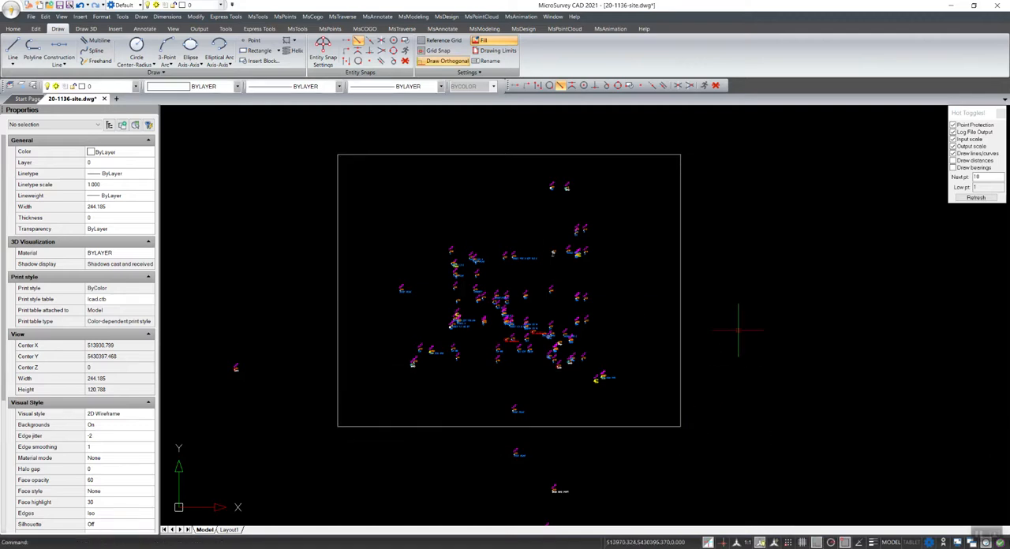
Set the new rectangle's color to standard Red from the index colors
left_click(678, 289)
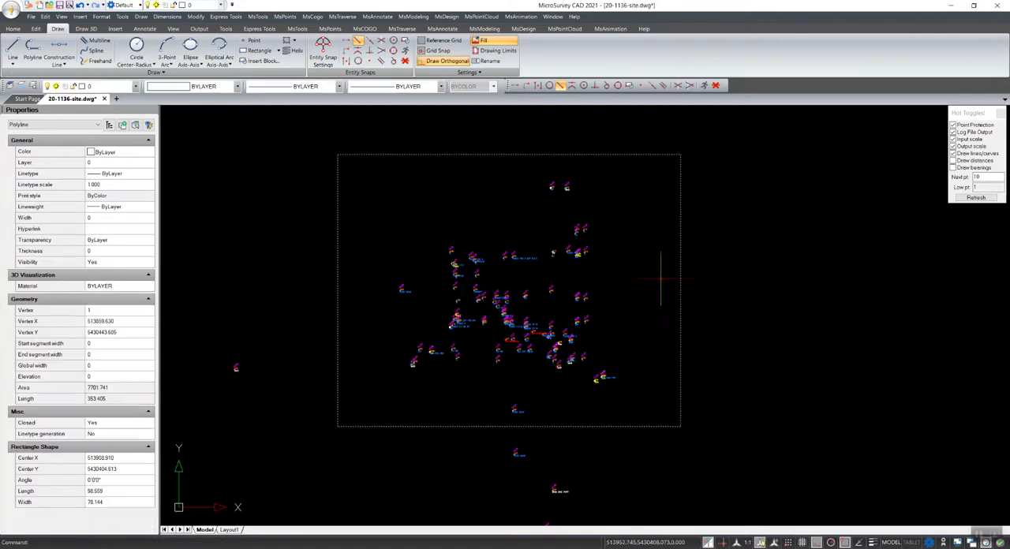
left_click(143, 154)
left_click(143, 155)
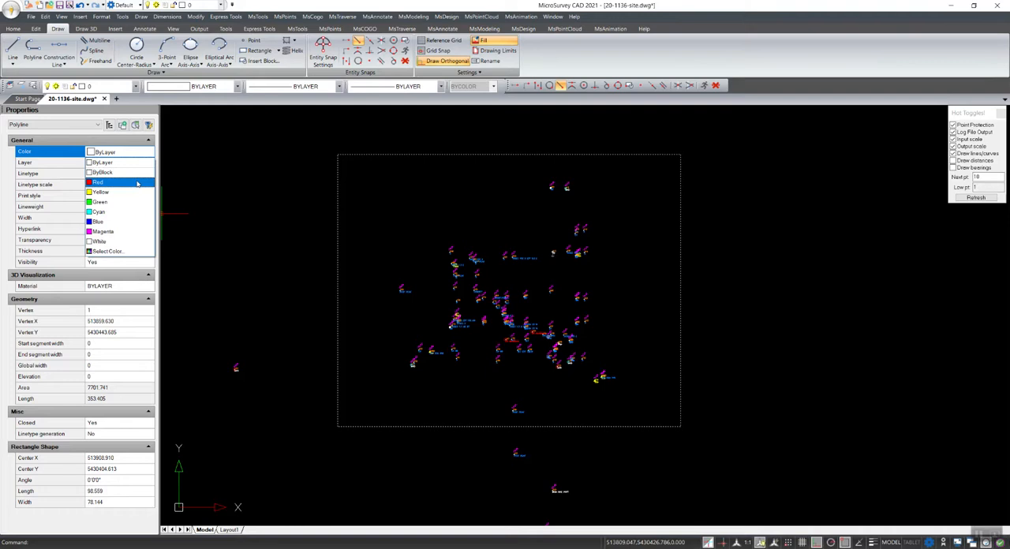
left_click(117, 253)
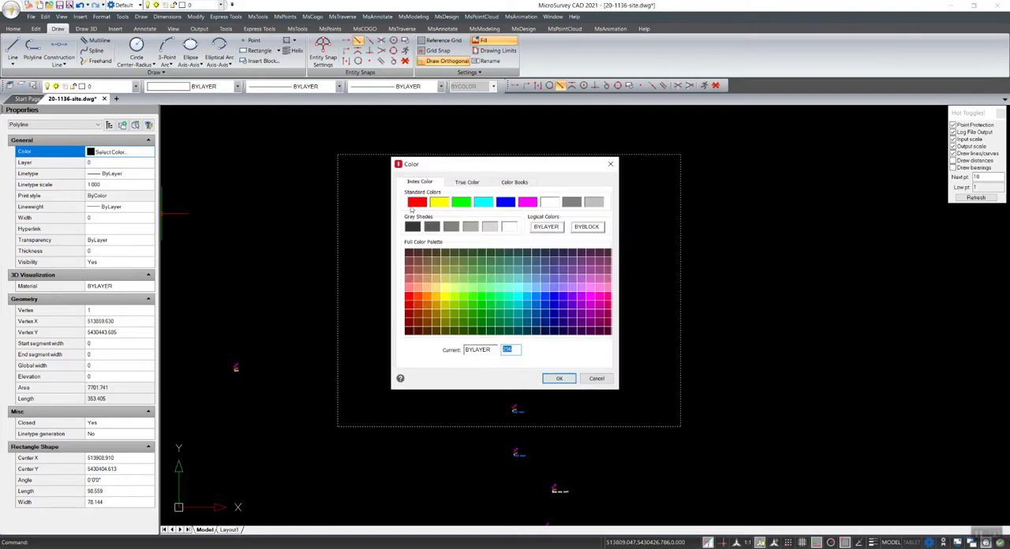
left_click(415, 204)
left_click(557, 378)
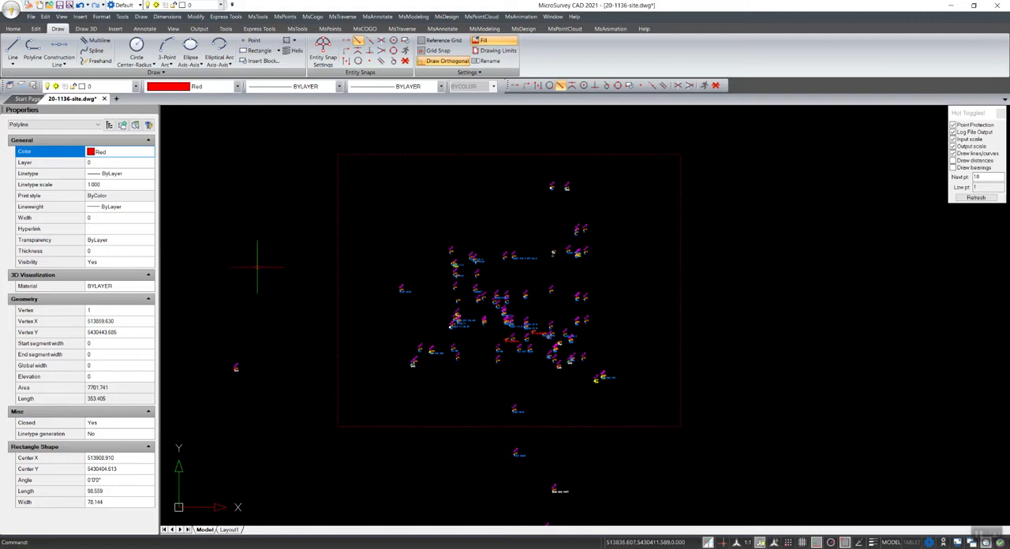
key("Escape")
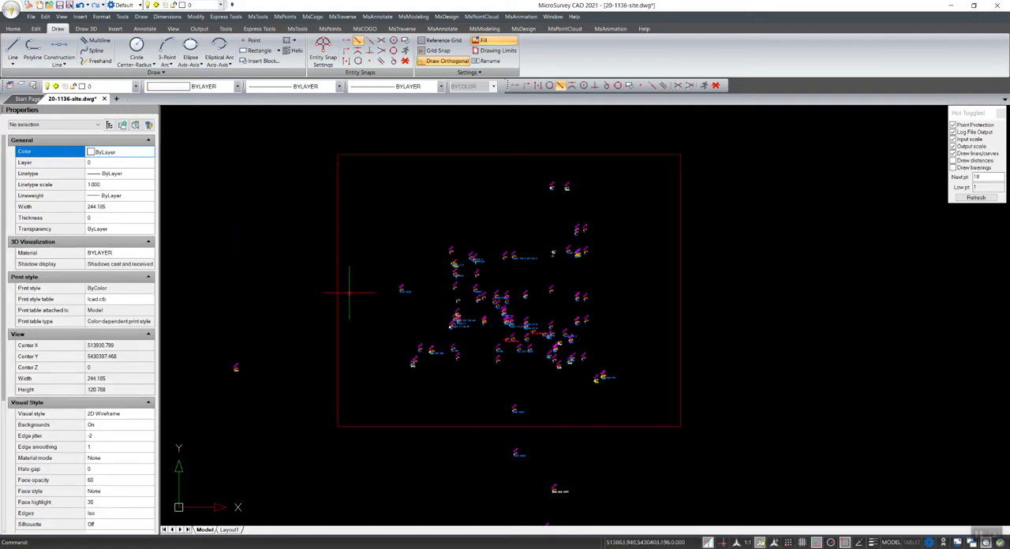
Open the print settings and set the windowed print area to enclose the whole red rectangle with a small margin
left_click(11, 11)
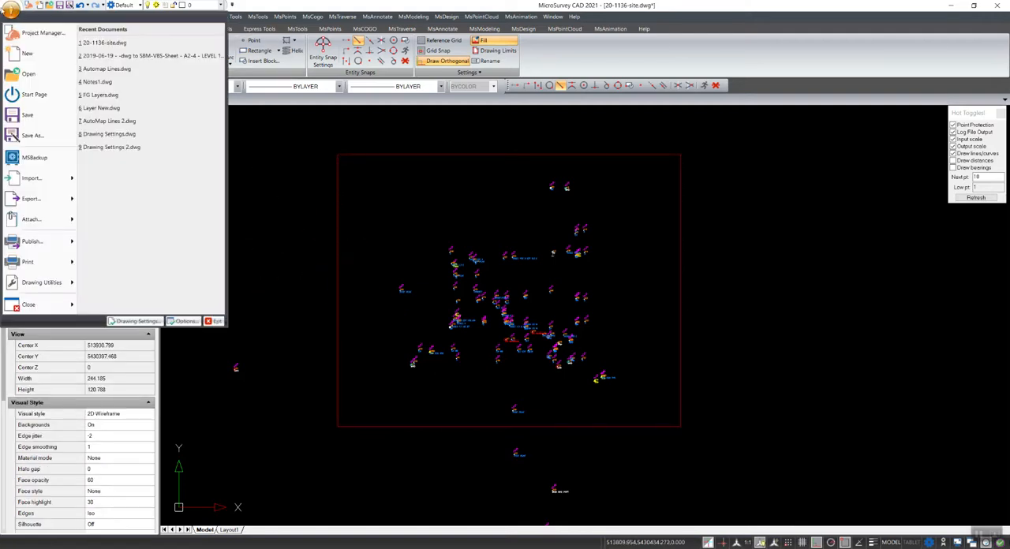
left_click(56, 261)
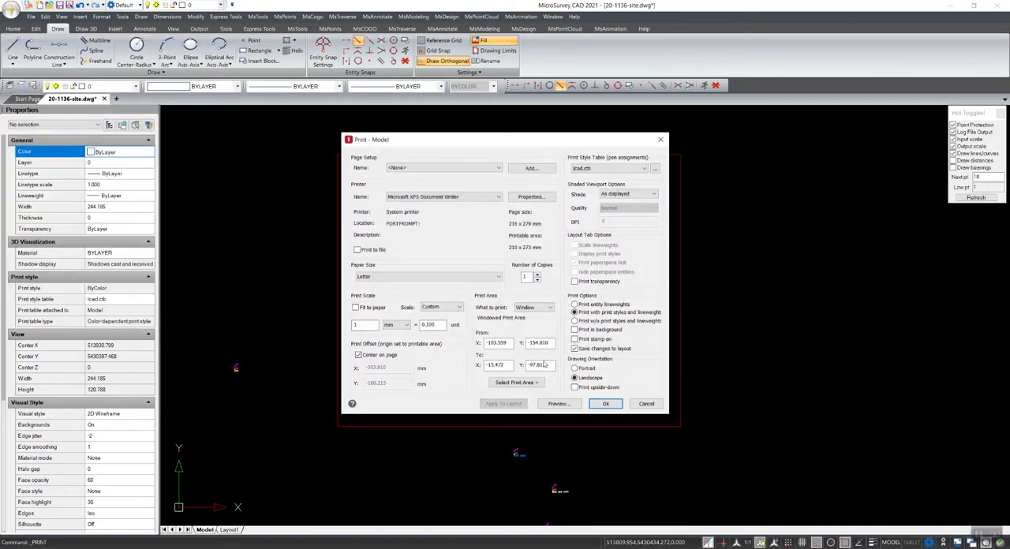
left_click(516, 382)
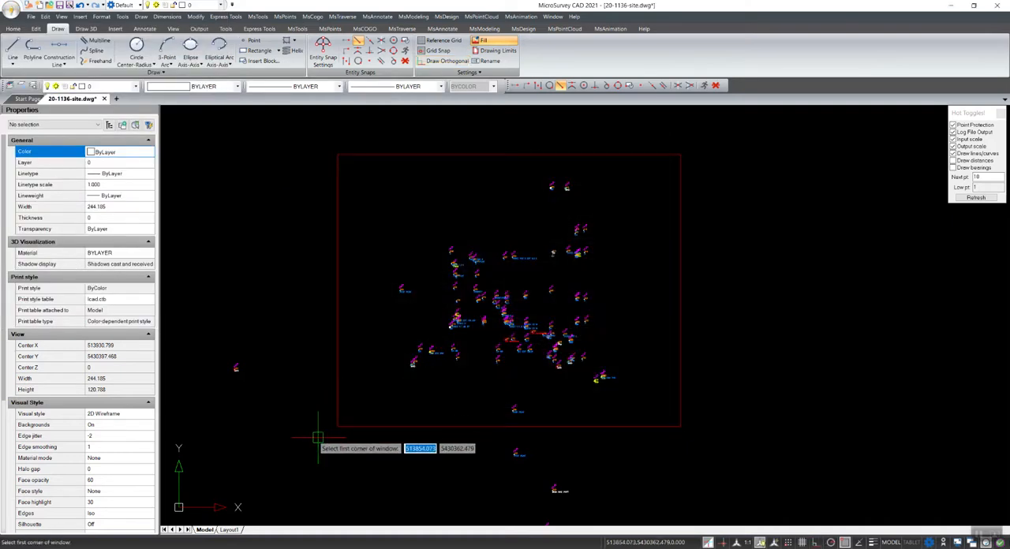
left_click(318, 437)
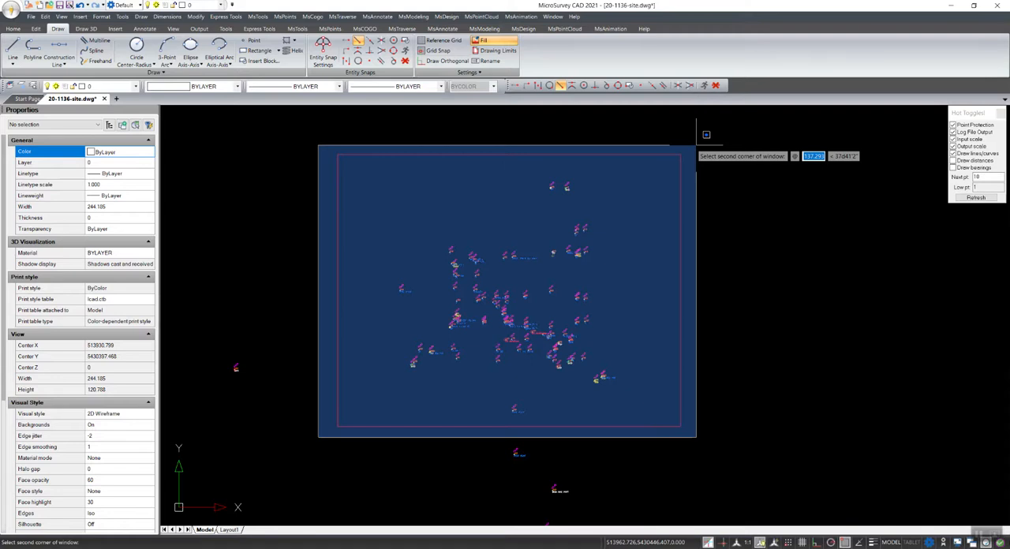
left_click(696, 146)
Select Monochrome.ctb as the print style table and assign it to all layouts
left_click(599, 168)
left_click(590, 202)
left_click(487, 292)
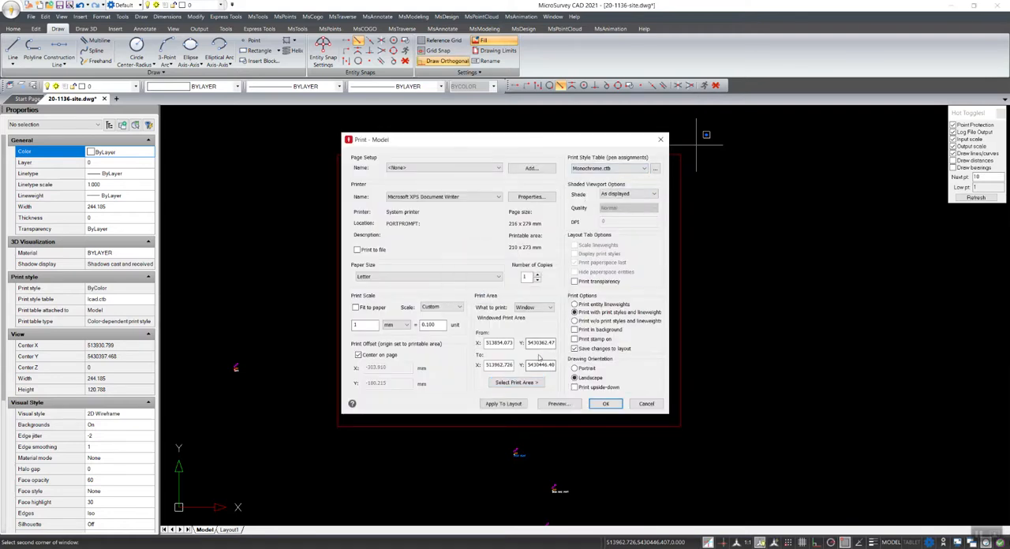
Scale the print to fit the paper, checking the print preview before and after the change
left_click(558, 403)
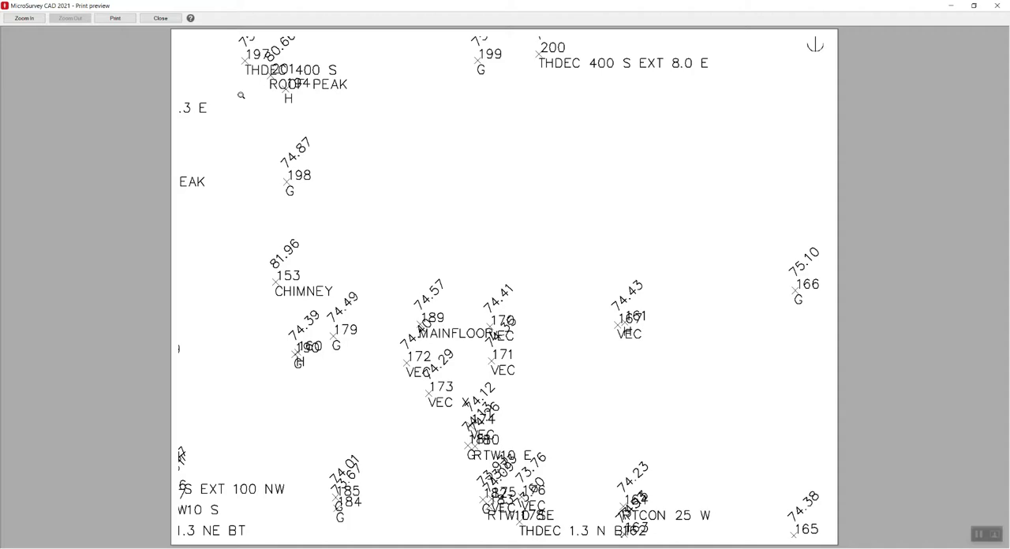
left_click(158, 19)
left_click(356, 307)
left_click(578, 404)
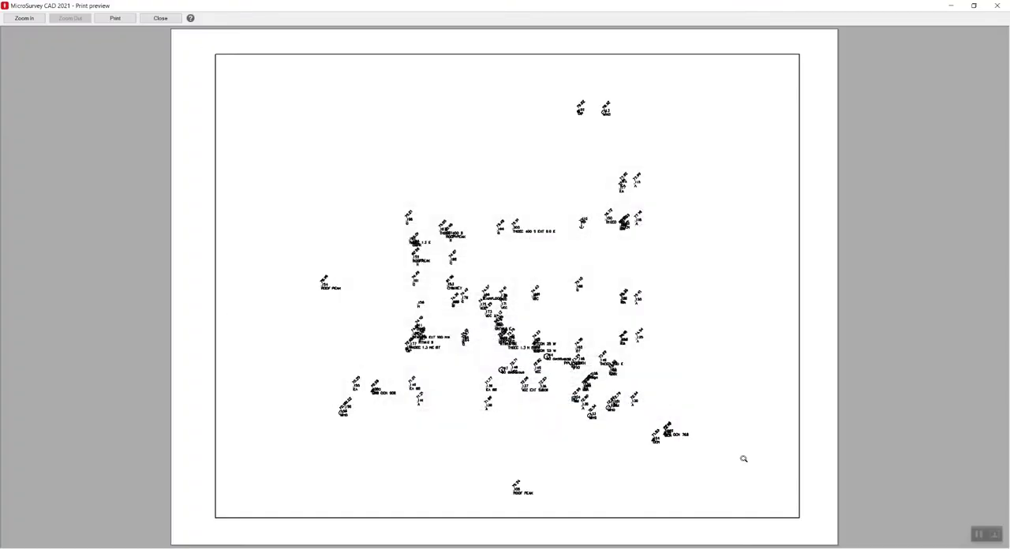
left_click(169, 19)
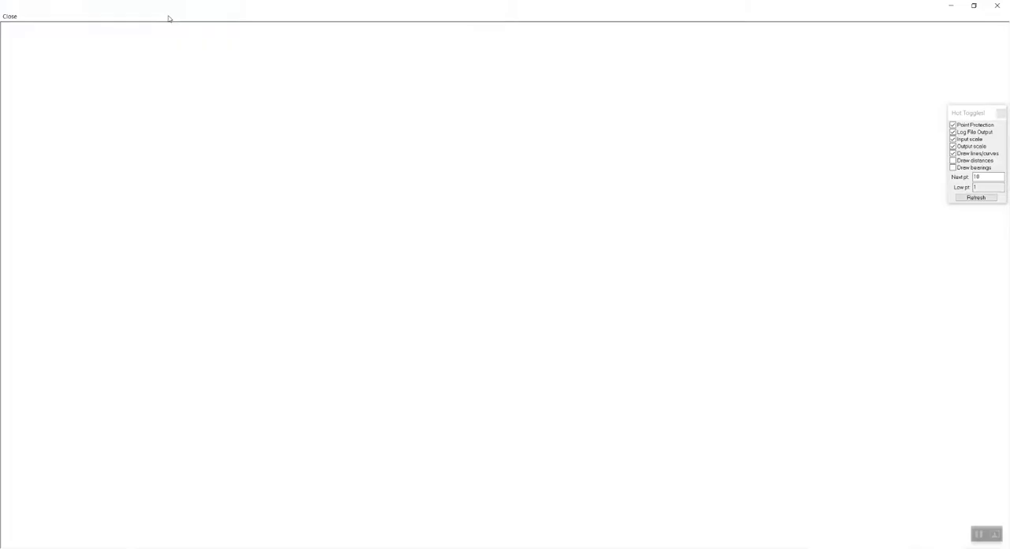
Set the Color_1 lineweight in Monochrome.ctb to 2.0000 mm and preview the print
left_click(654, 169)
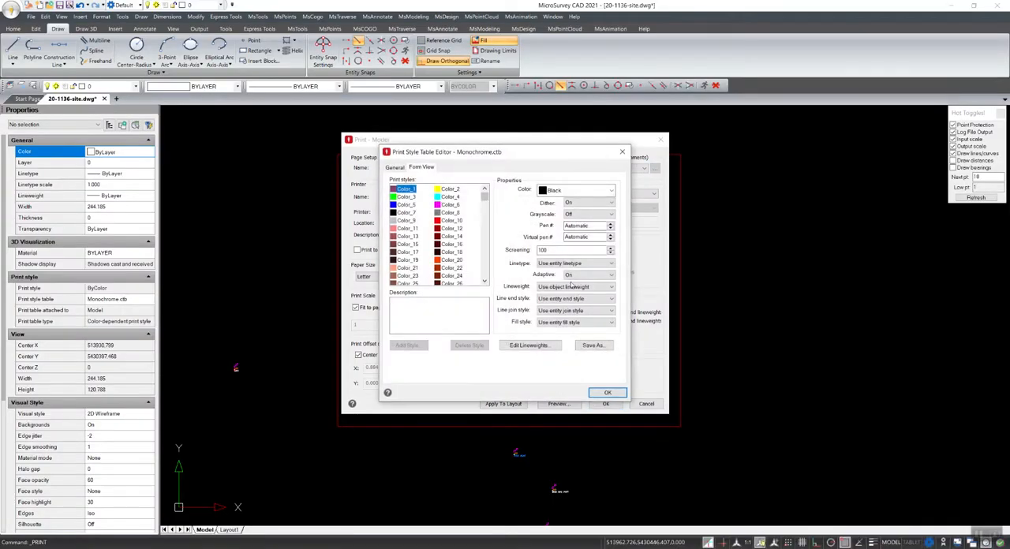
left_click(582, 288)
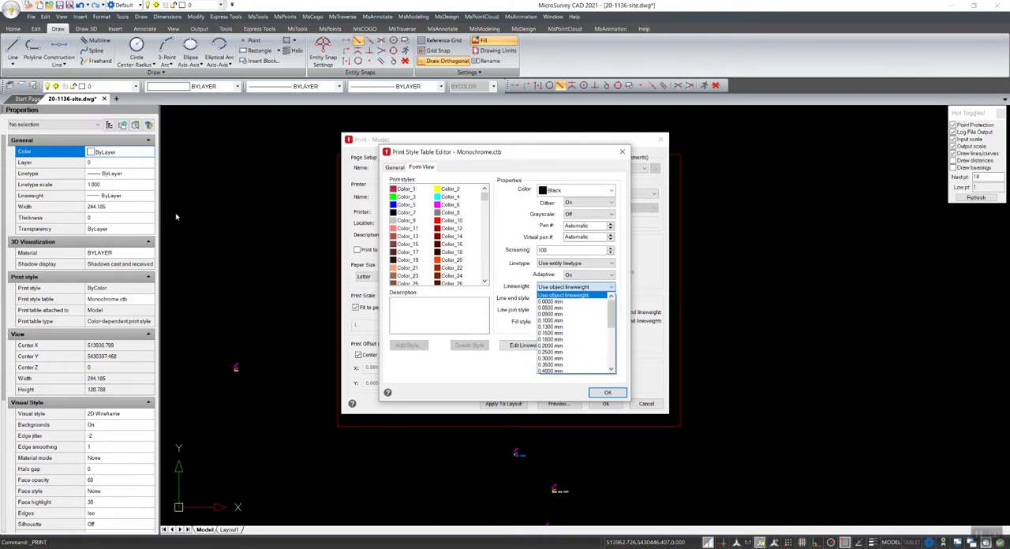
left_click_drag(611, 314, 615, 345)
left_click(569, 359)
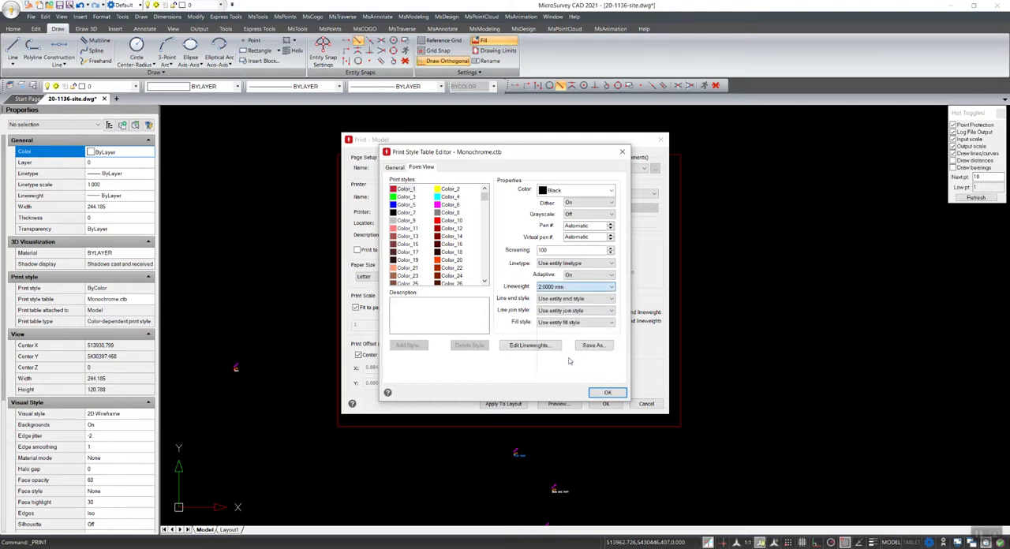
left_click(608, 393)
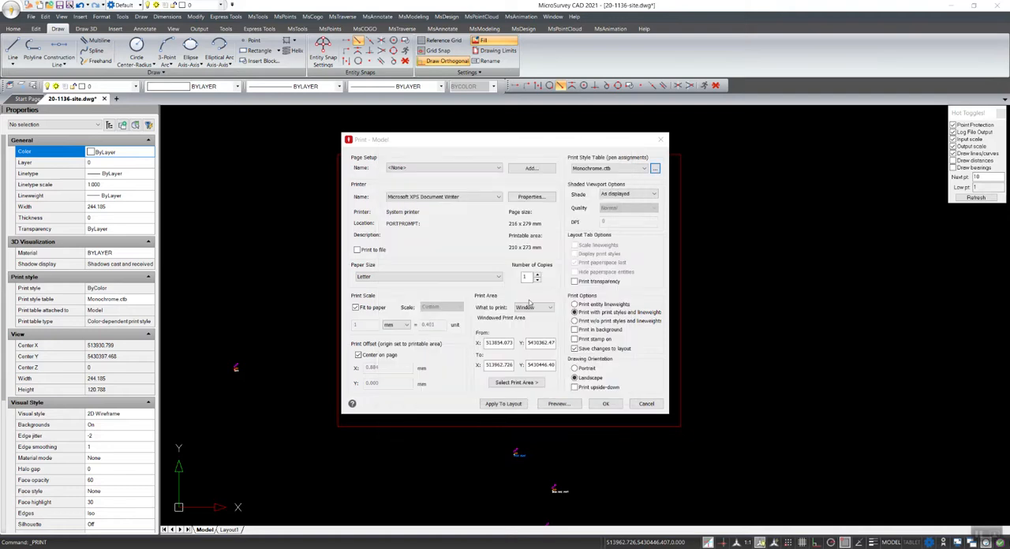
left_click(558, 403)
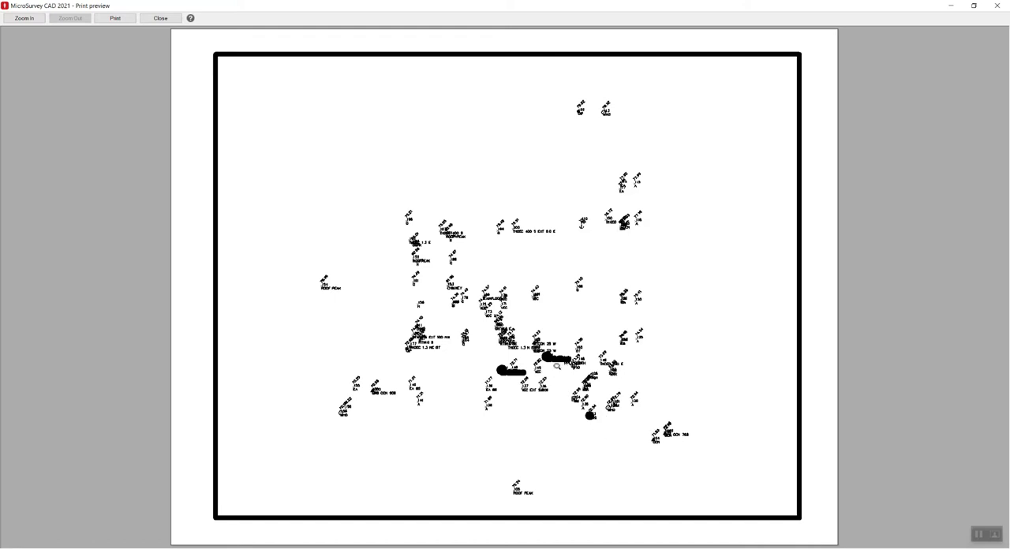
left_click(161, 17)
Switch the print style table to Icad.ctb and assign it to all layouts
left_click(627, 168)
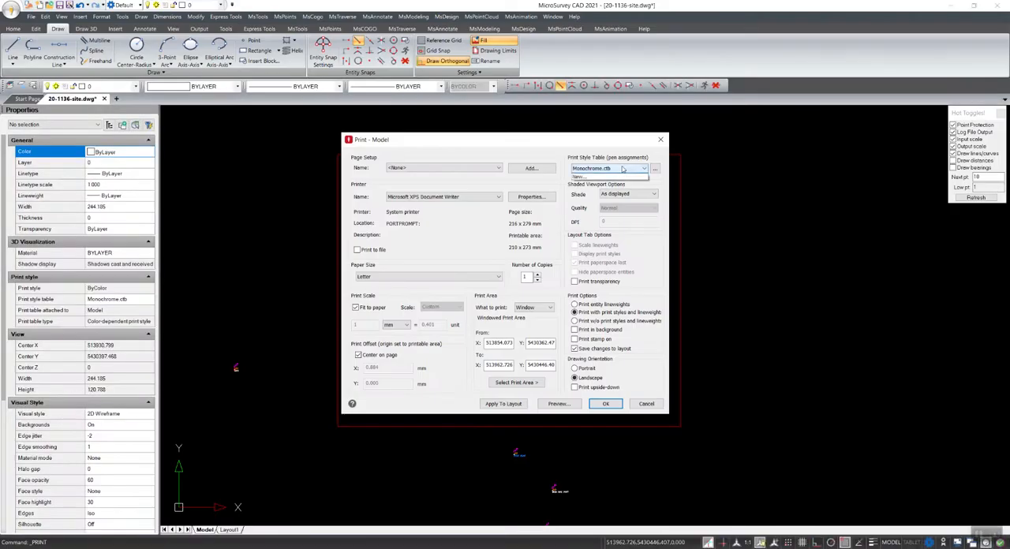
left_click(591, 189)
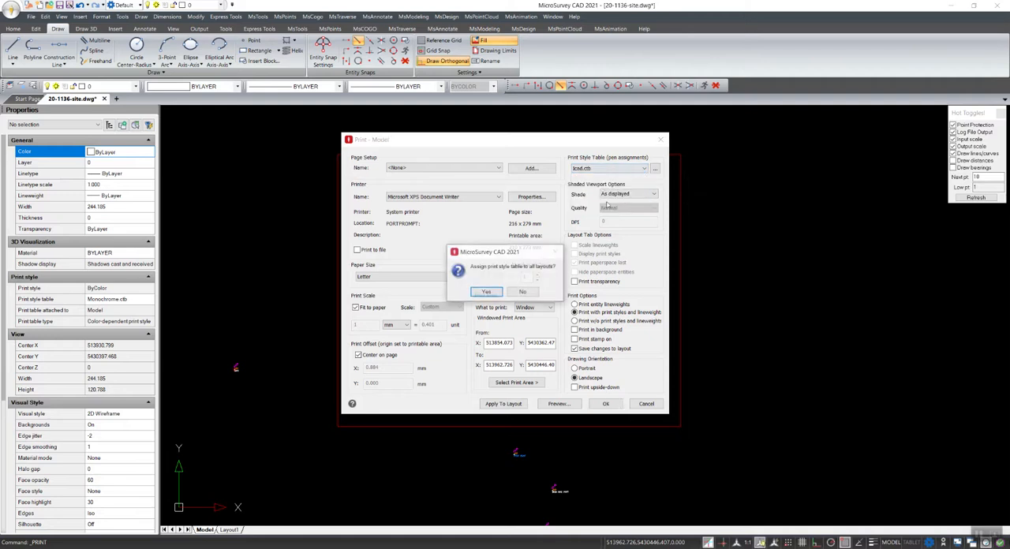
left_click(487, 293)
Open Icad.ctb in the Print Style Table Editor and examine the print color properties of Color_1, Color_3 and Color_5
left_click(655, 168)
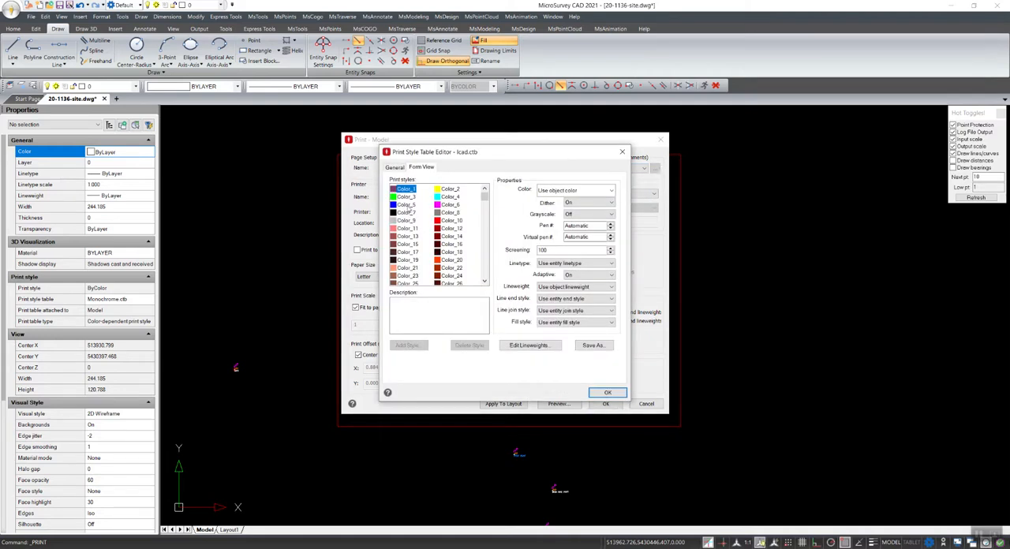
left_click(405, 197)
left_click(406, 190)
left_click(612, 191)
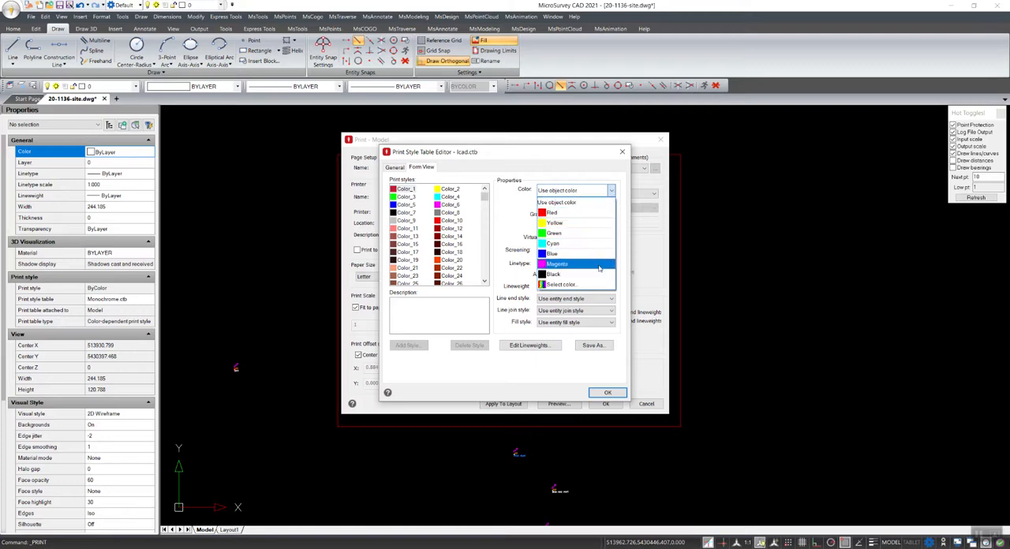
left_click(604, 186)
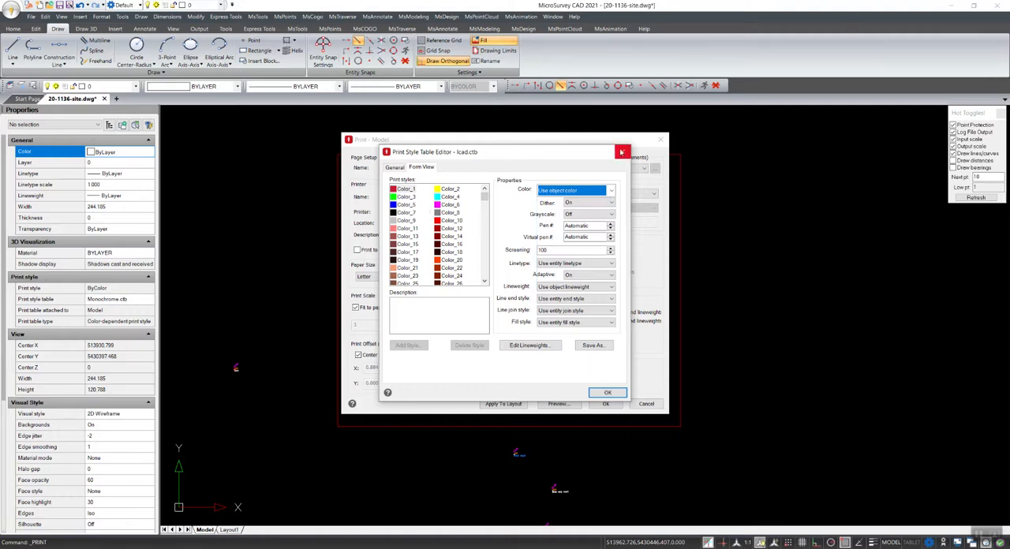
left_click(406, 205)
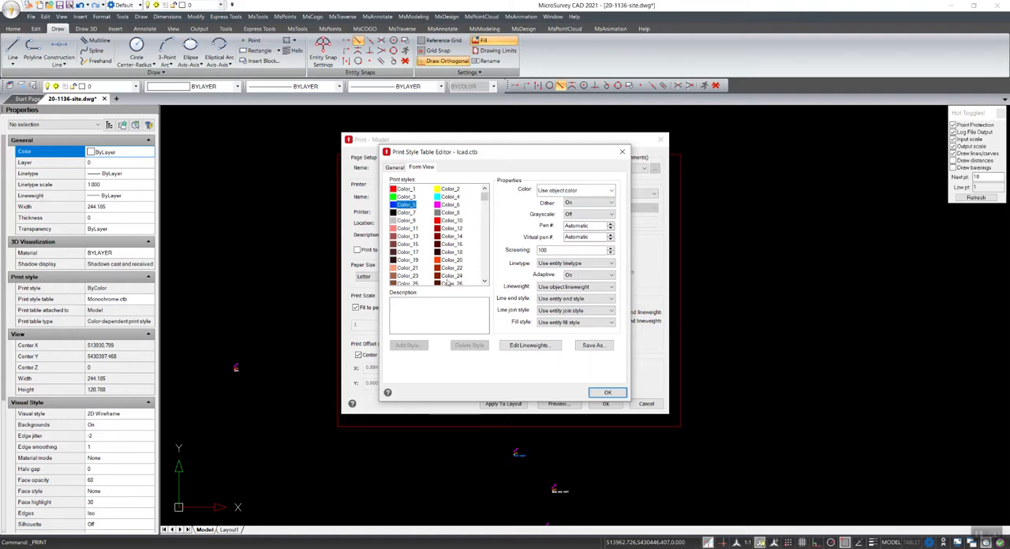
Set Color_1 to print in Black with a 1.0000 mm lineweight
left_click(407, 190)
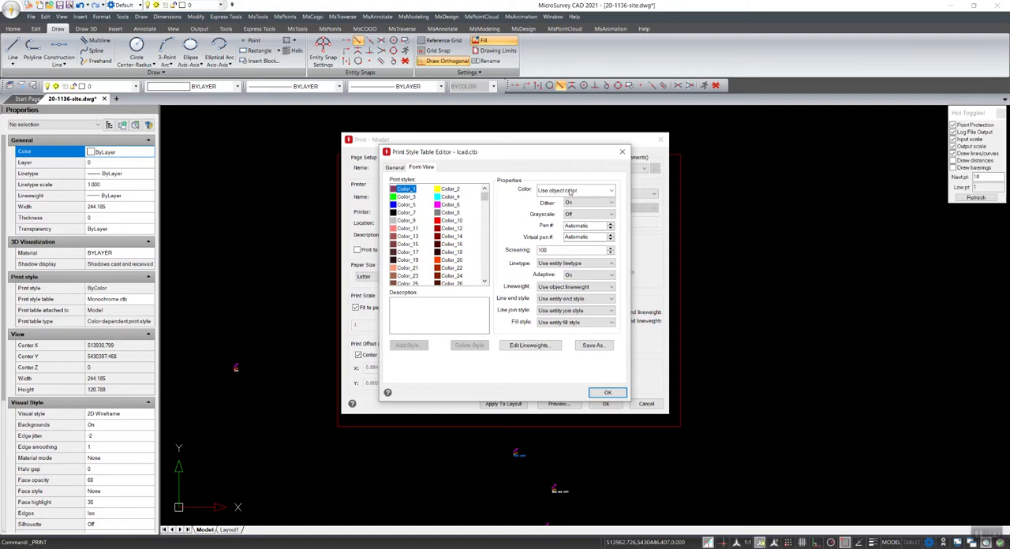
left_click(612, 192)
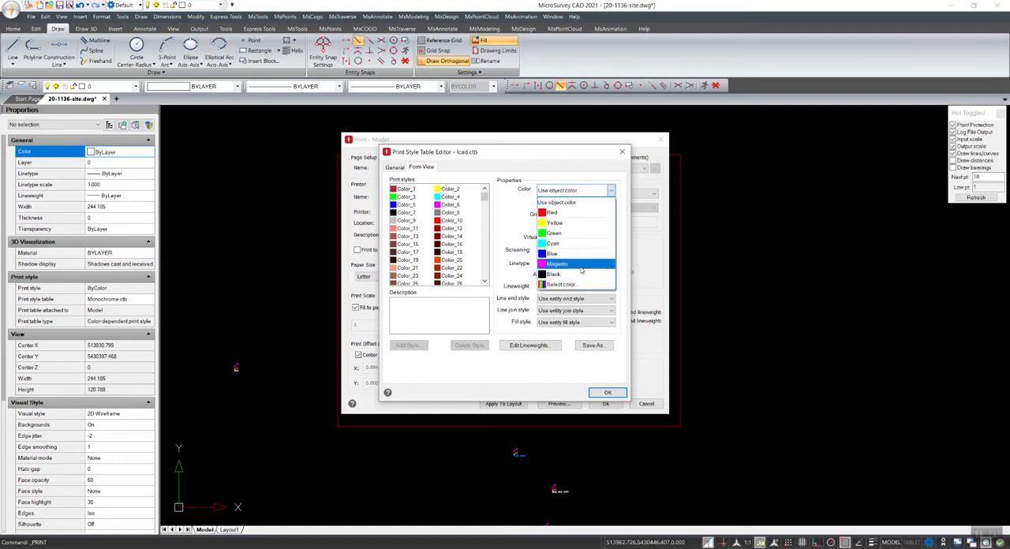
left_click(576, 274)
left_click(611, 286)
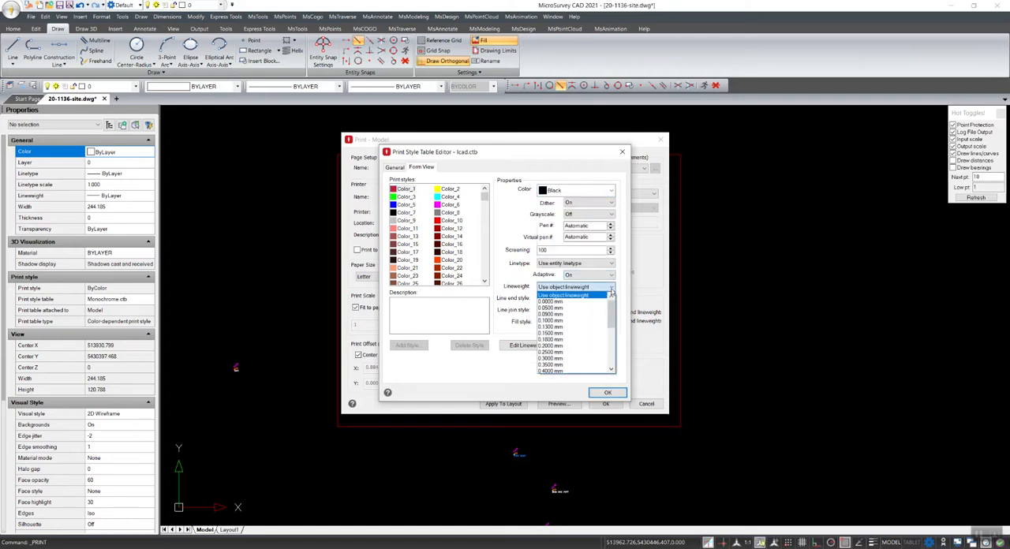
left_click_drag(611, 312, 611, 340)
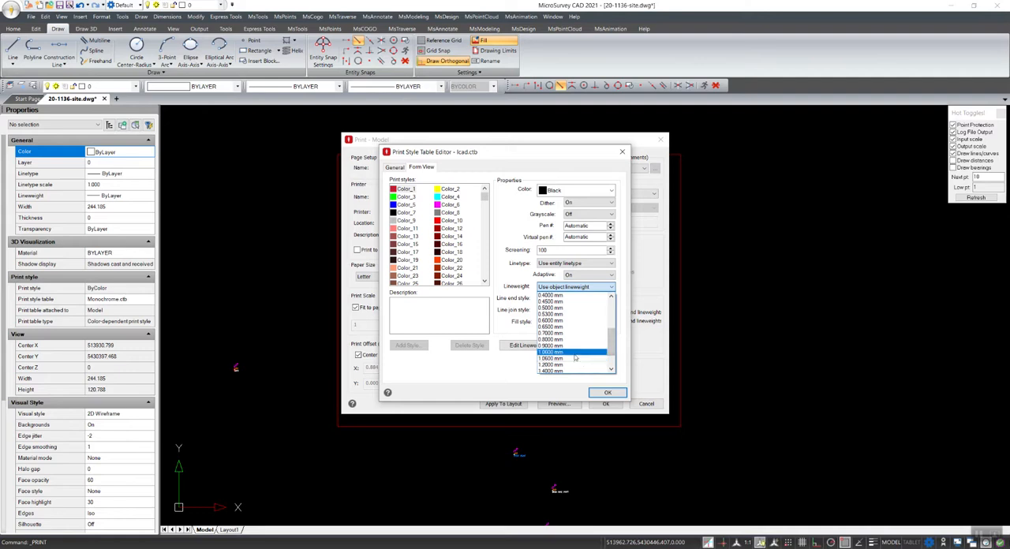
left_click(575, 354)
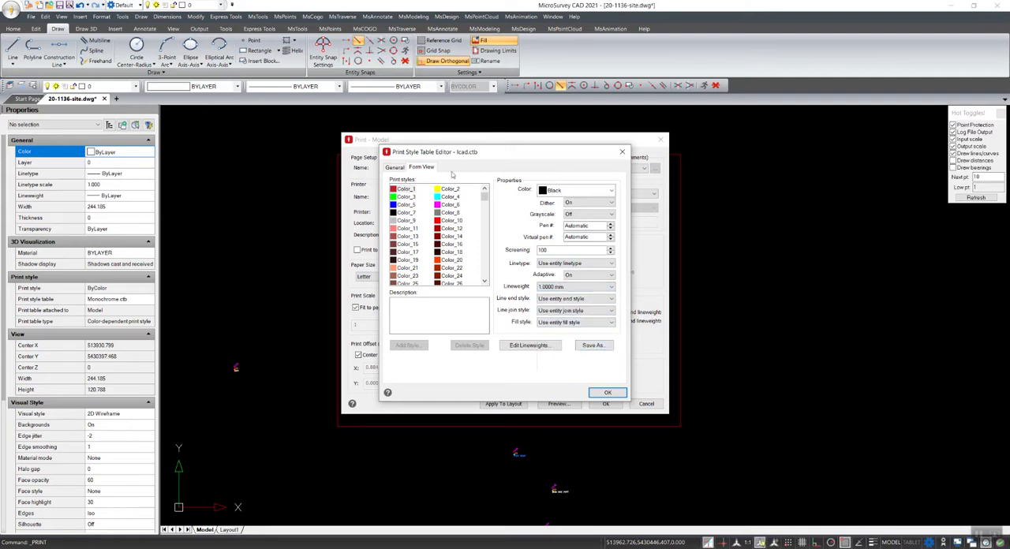
Save the edited print style table as a new color-dependent table named Sample1 and close the editor
left_click(593, 345)
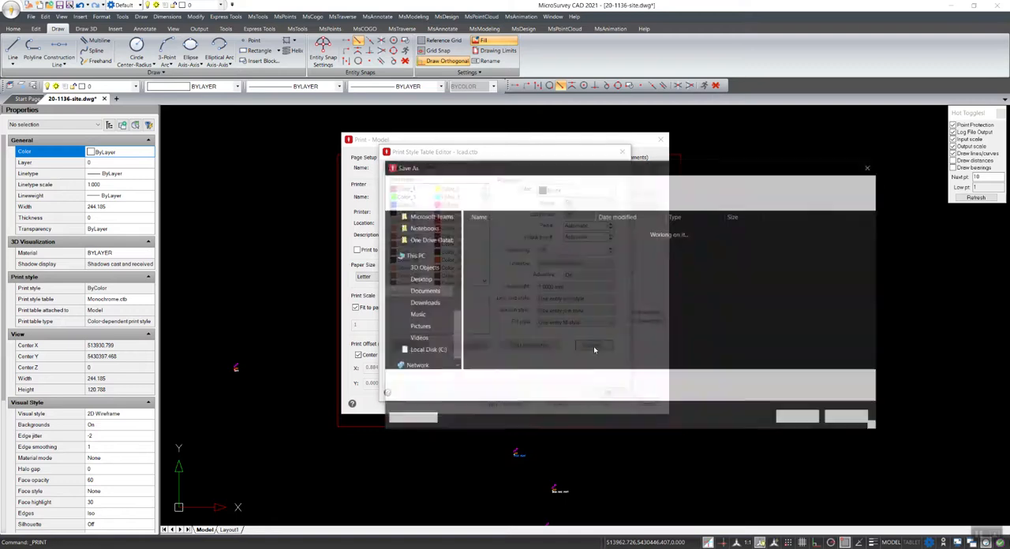
type("Sample1")
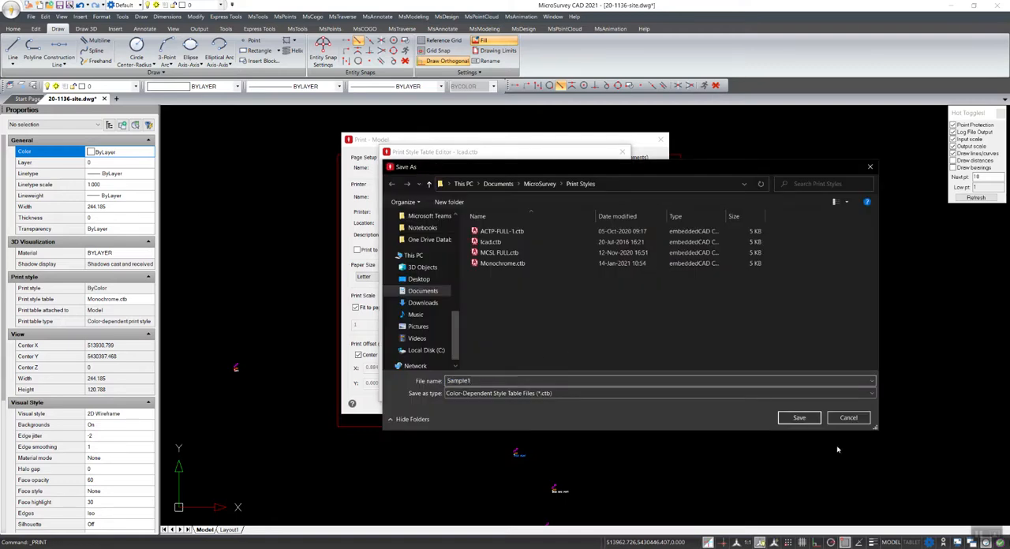
left_click(799, 417)
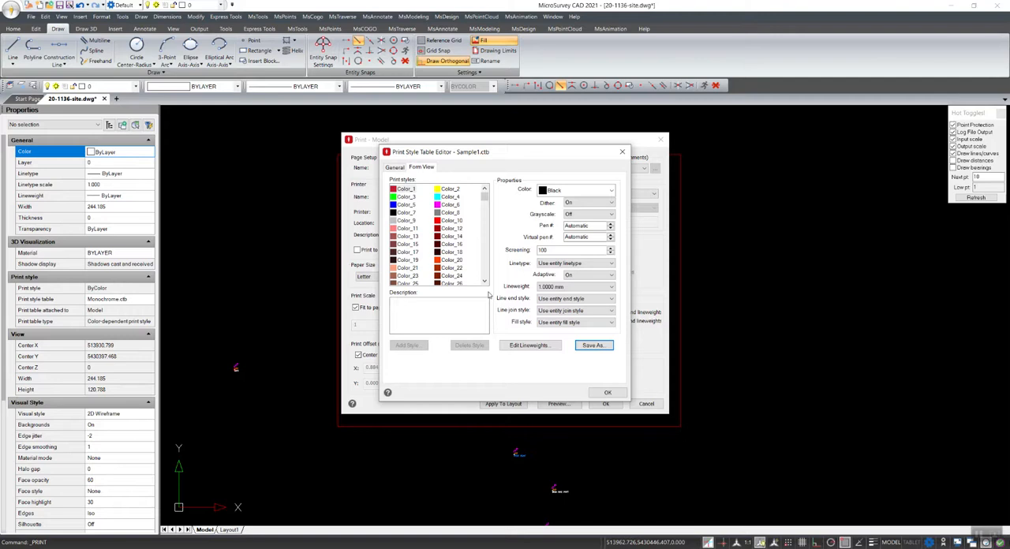
left_click(607, 392)
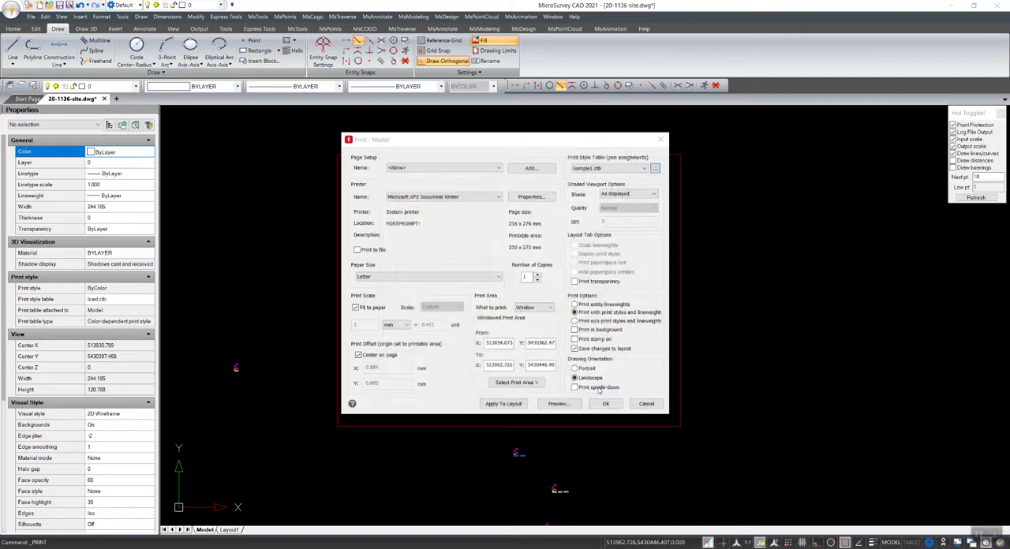
Assign Sample1.ctb as the print style table to all layouts and check the print preview
left_click(634, 168)
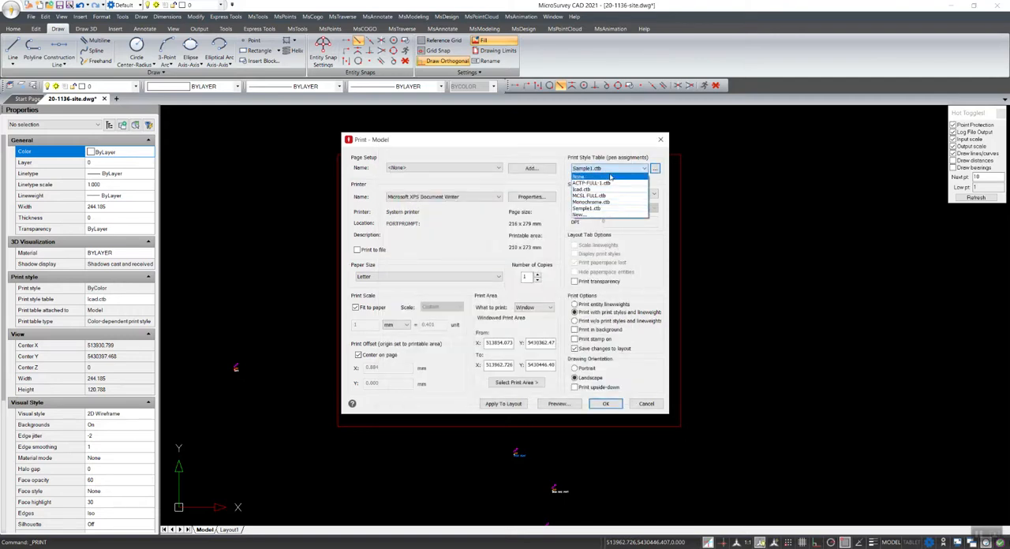
left_click(614, 210)
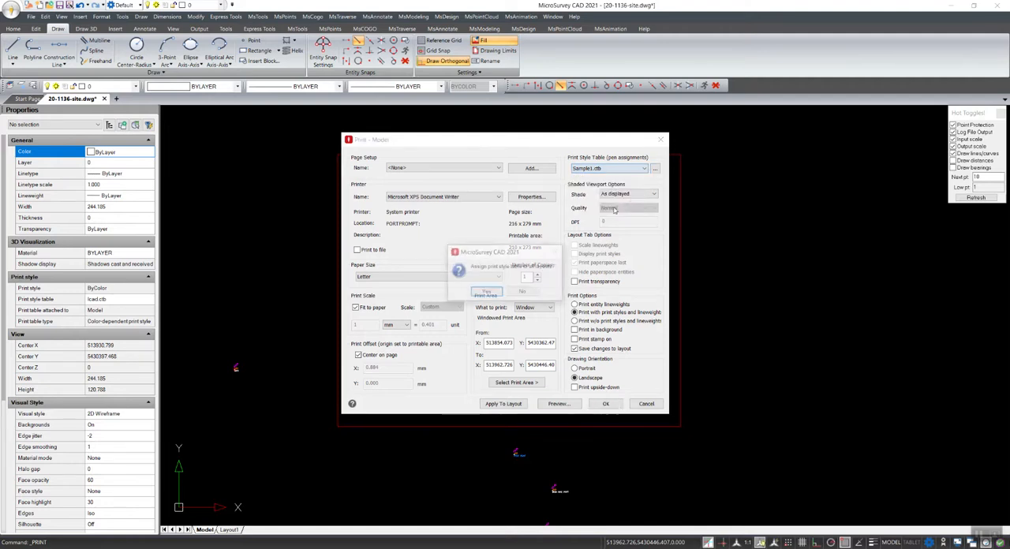
left_click(482, 295)
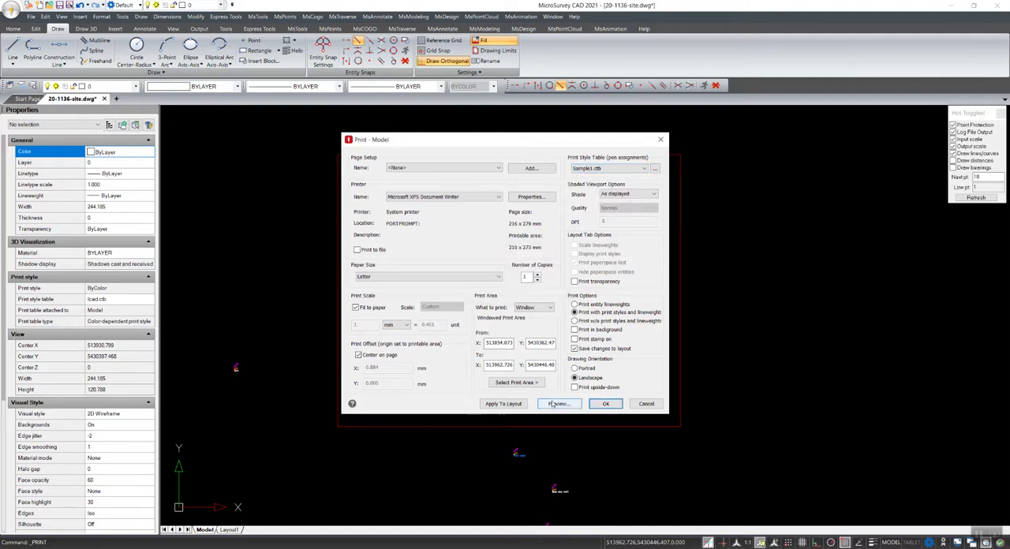
left_click(557, 403)
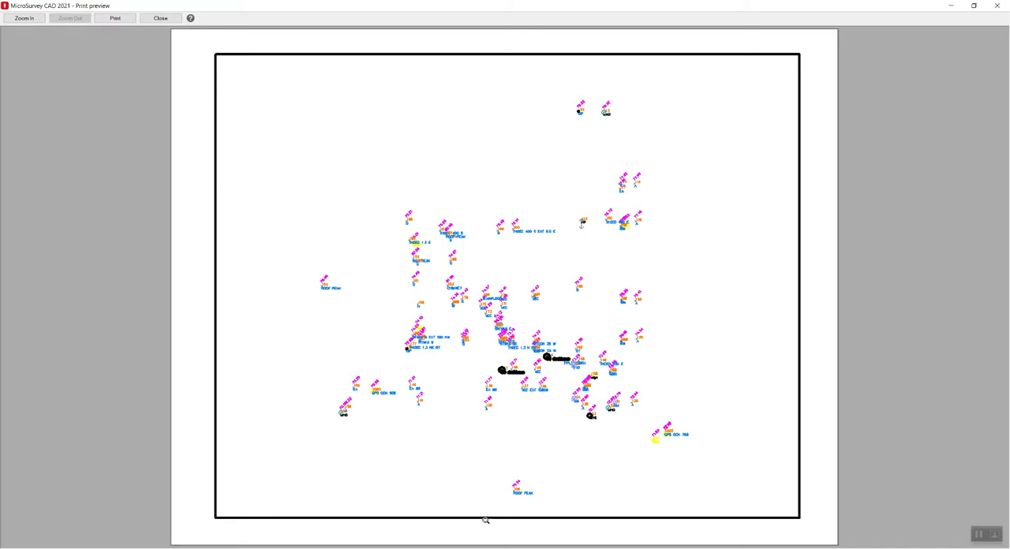
left_click(161, 17)
Open the list of available print style tables
left_click(621, 168)
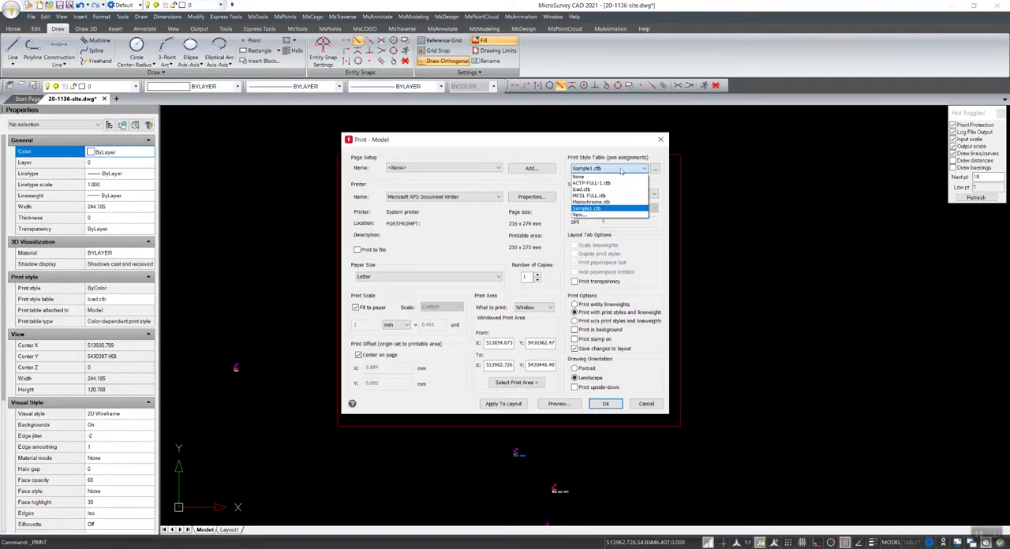